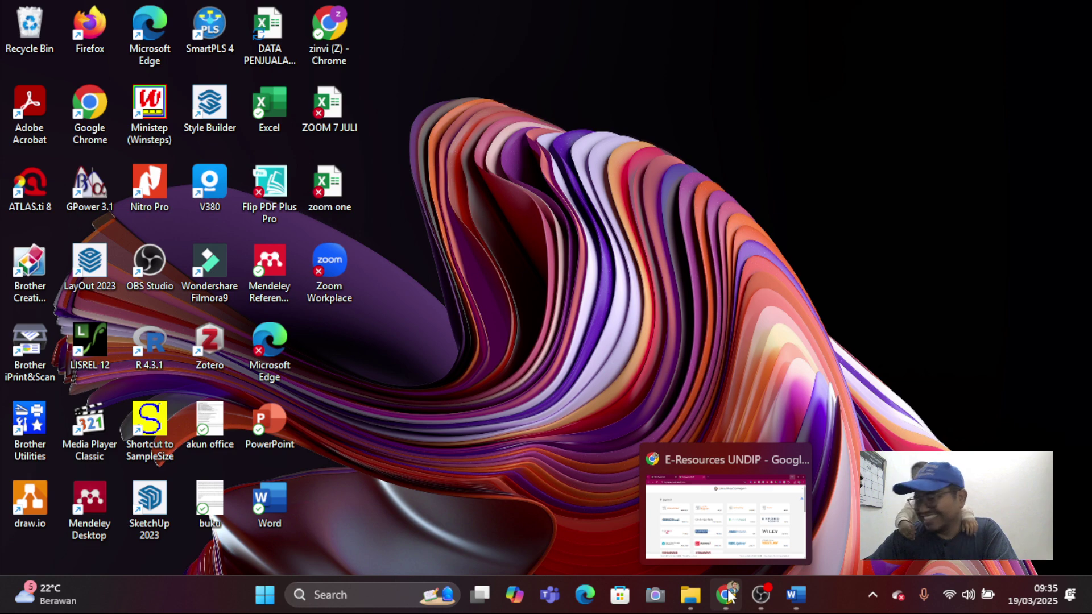
Step: Switch to Chrome and open the subscribed journals service (Jurnal yang dilanggan Undip) from the SSO dashboard
{"action": "left_click", "coordinate": [728, 596]}
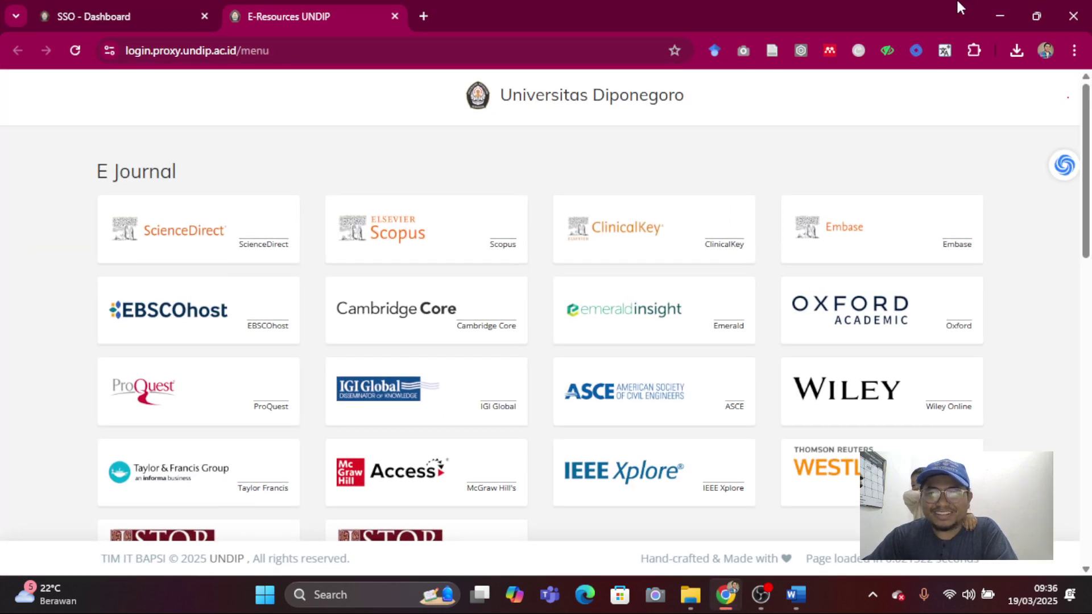
{"action": "left_click", "coordinate": [1002, 13]}
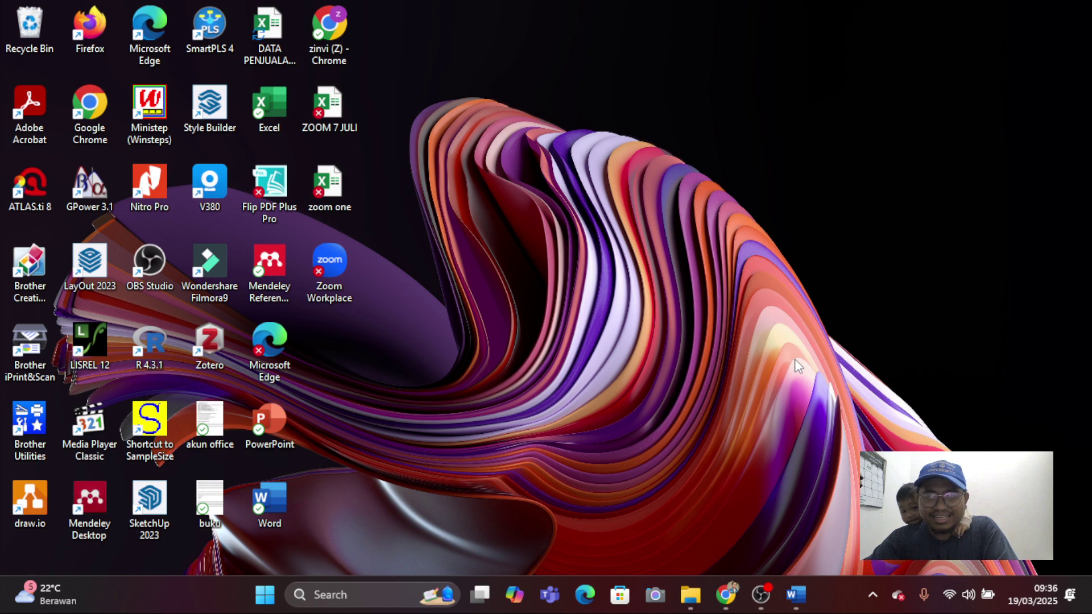
{"action": "left_click", "coordinate": [720, 594]}
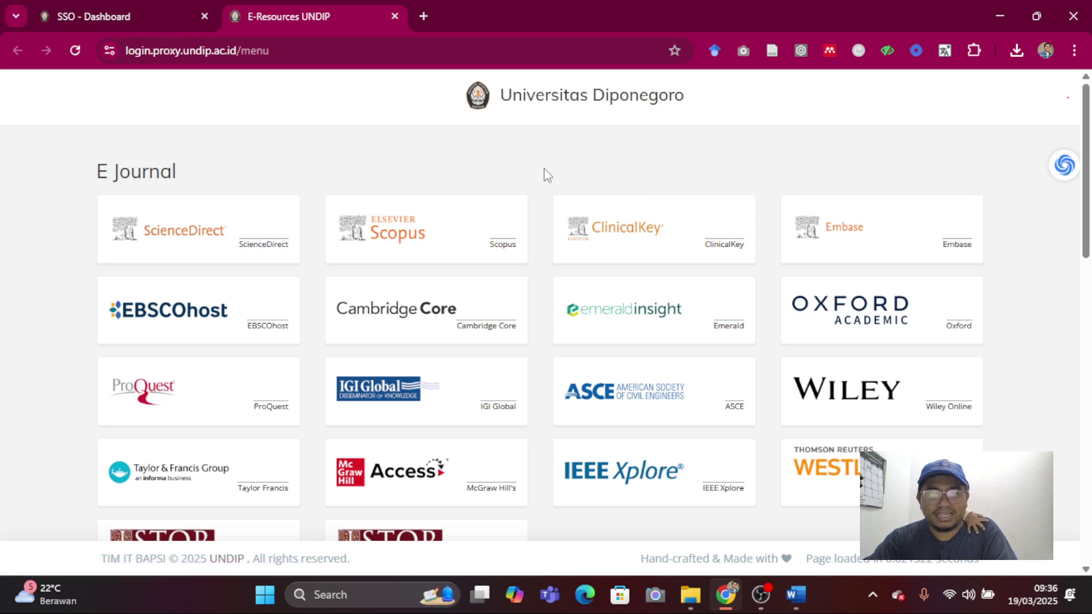
{"action": "left_click", "coordinate": [166, 8]}
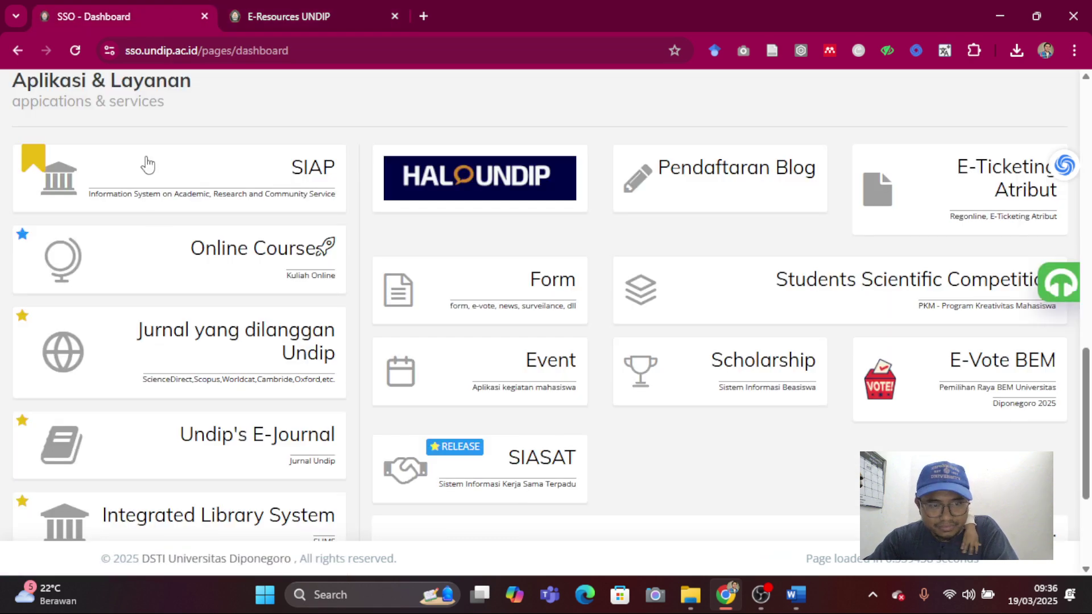
{"action": "left_click", "coordinate": [225, 353]}
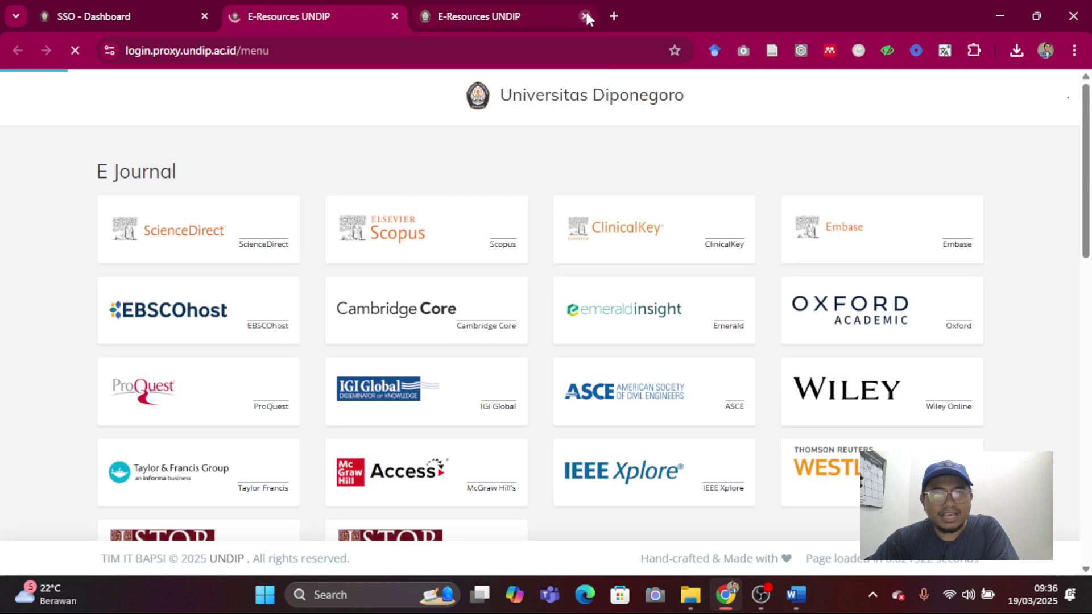
Step: Close the duplicate E-Resources page, open Scopus from the E Journal list and switch to Scopus AI
{"action": "left_click", "coordinate": [585, 16]}
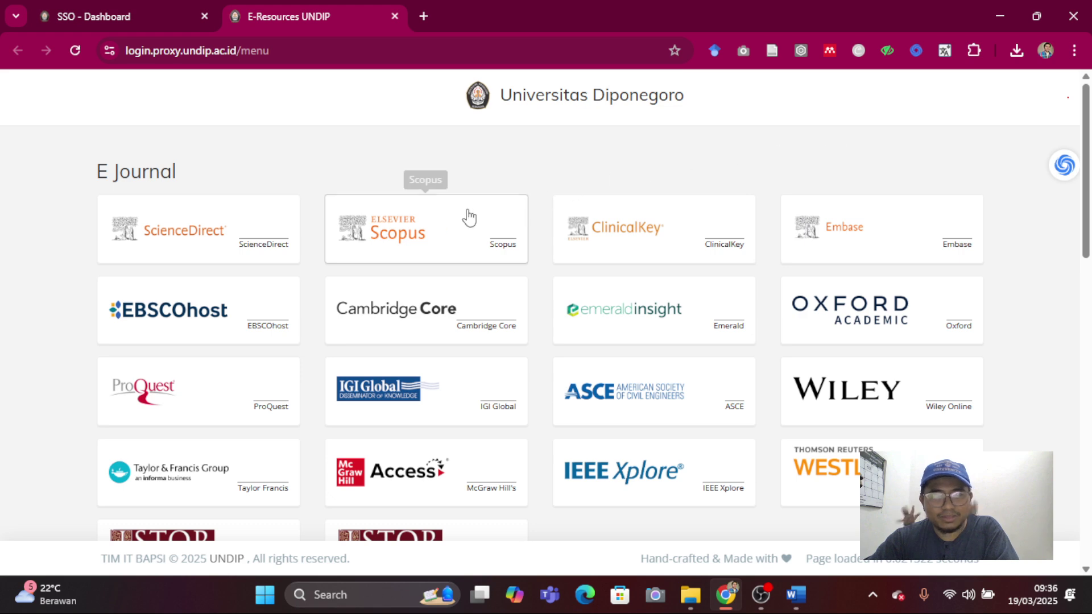
{"action": "left_click", "coordinate": [430, 243]}
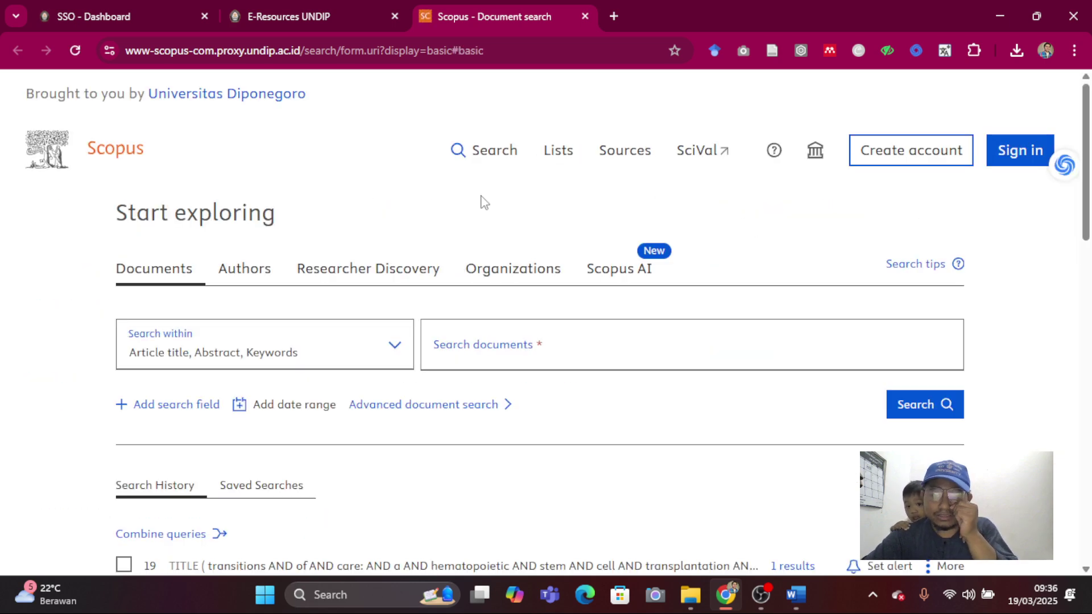
{"action": "left_click", "coordinate": [626, 281]}
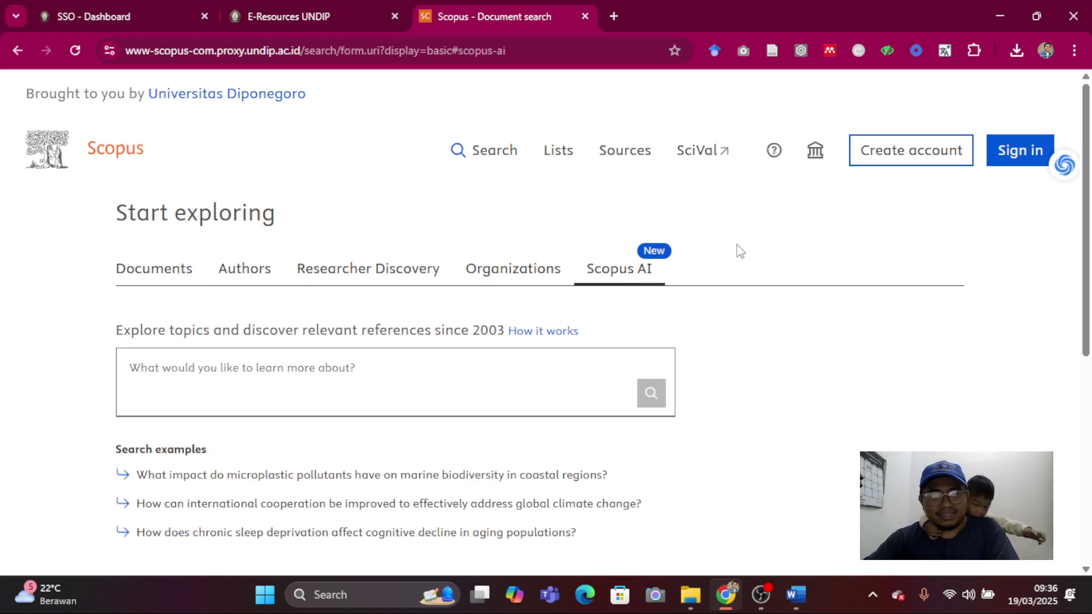
Step: Ask Scopus AI about "bullying instrument" and submit the query
{"action": "left_click", "coordinate": [367, 365]}
{"action": "scroll", "coordinate": [520, 344], "scroll_direction": "down", "scroll_amount": 3}
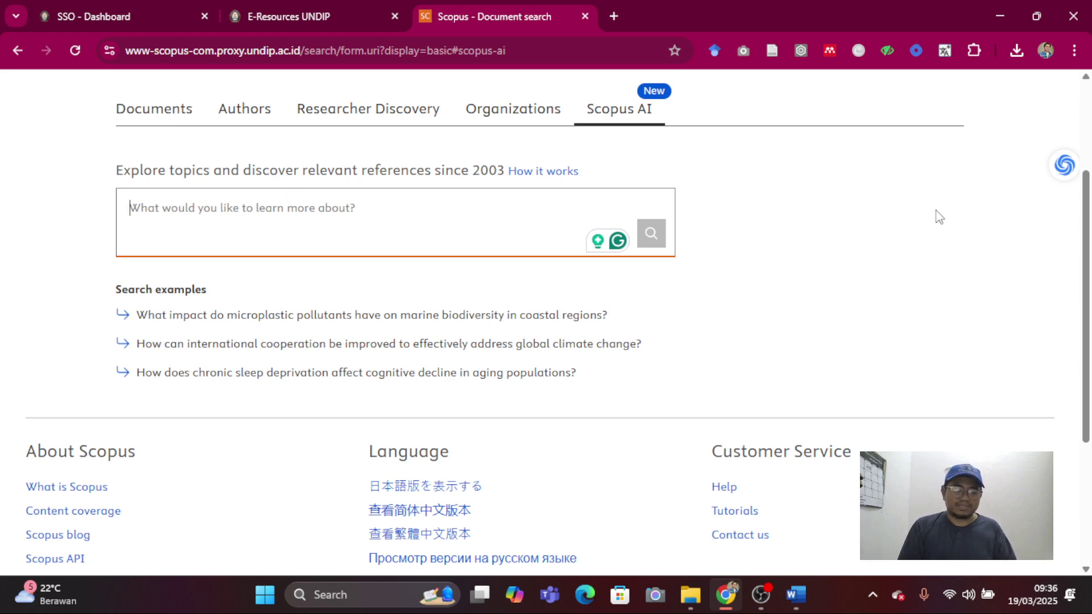
{"action": "type", "text": "bullying instrument"}
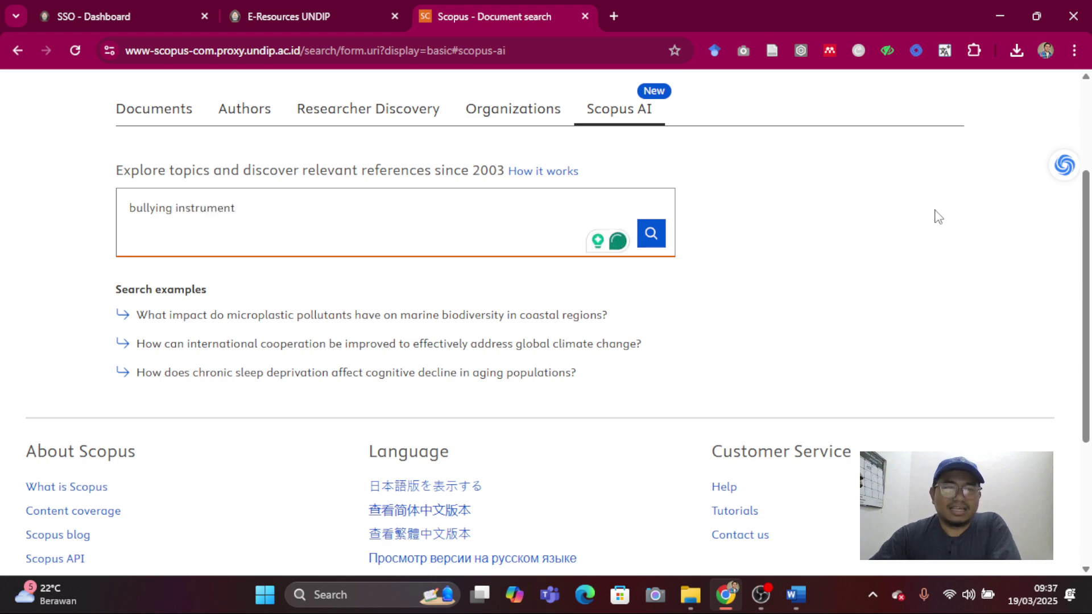
{"action": "left_click", "coordinate": [650, 233]}
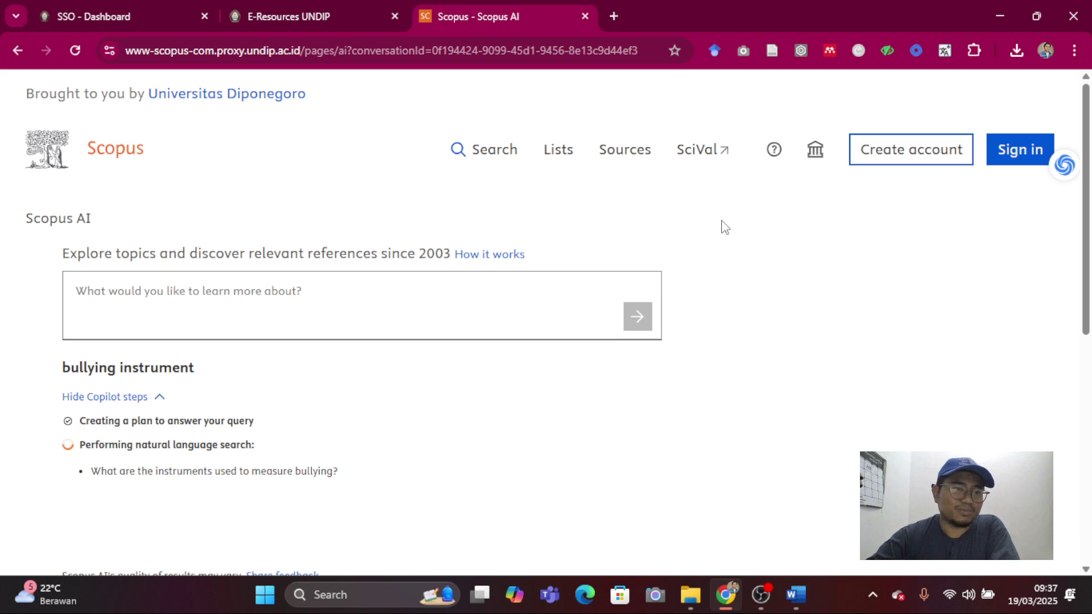
Step: Review how Scopus AI processes the query, including its keyword search, and read the introduction of the generated summary
{"action": "scroll", "coordinate": [665, 216], "scroll_direction": "down", "scroll_amount": 3}
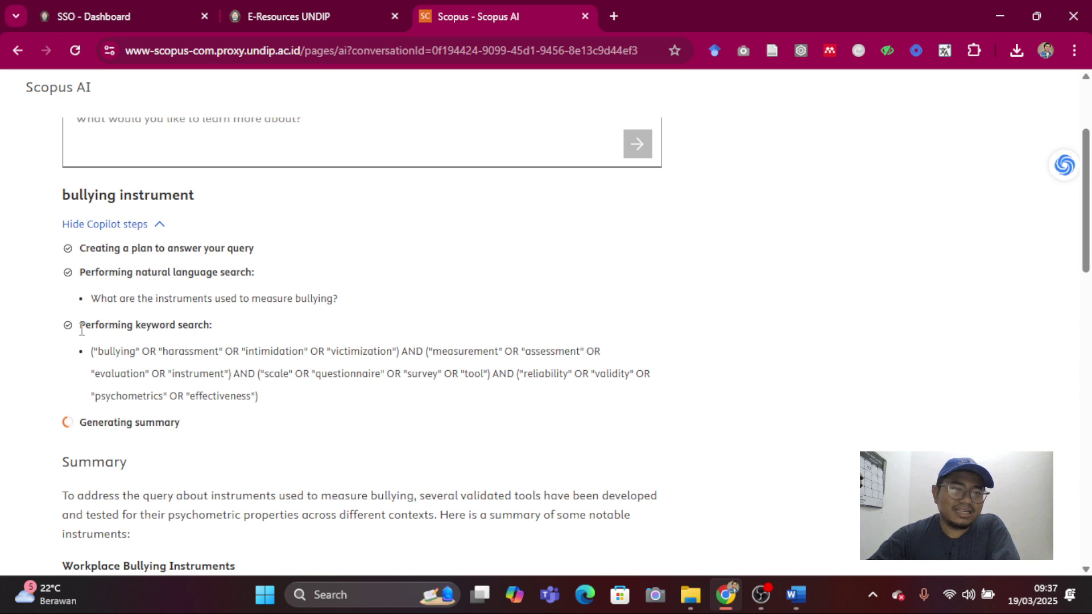
{"action": "left_click_drag", "start_coordinate": [82, 329], "coordinate": [279, 398]}
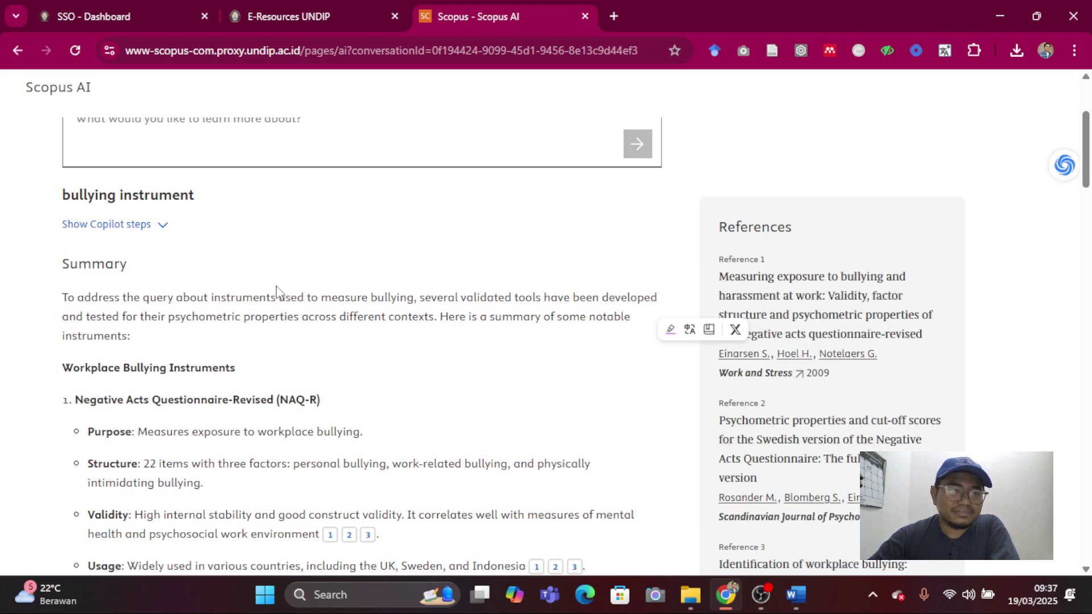
{"action": "scroll", "coordinate": [276, 291], "scroll_direction": "down", "scroll_amount": 1}
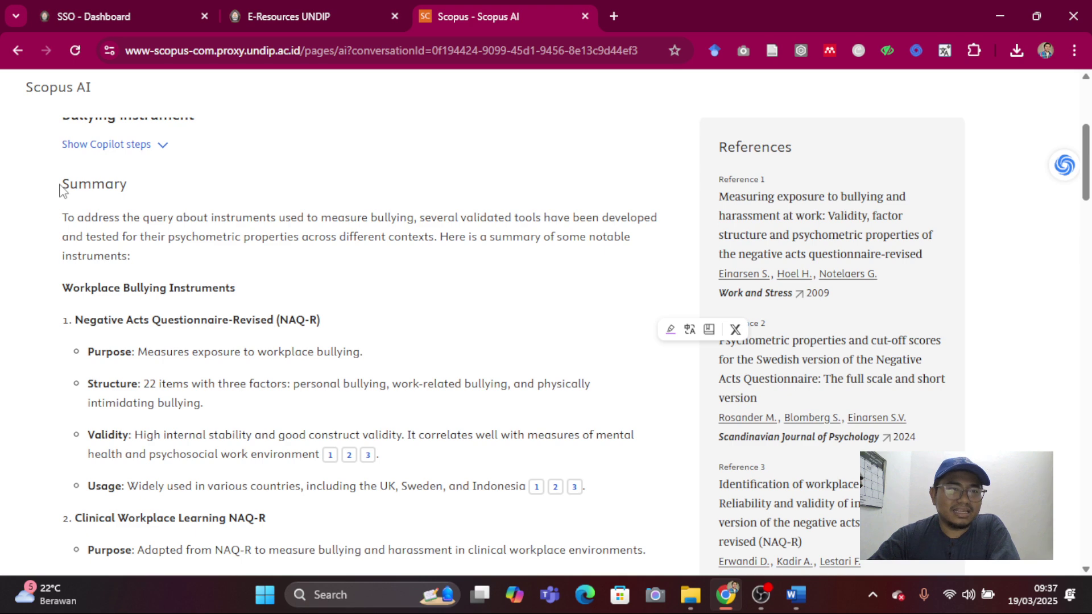
{"action": "left_click_drag", "start_coordinate": [61, 183], "coordinate": [190, 266]}
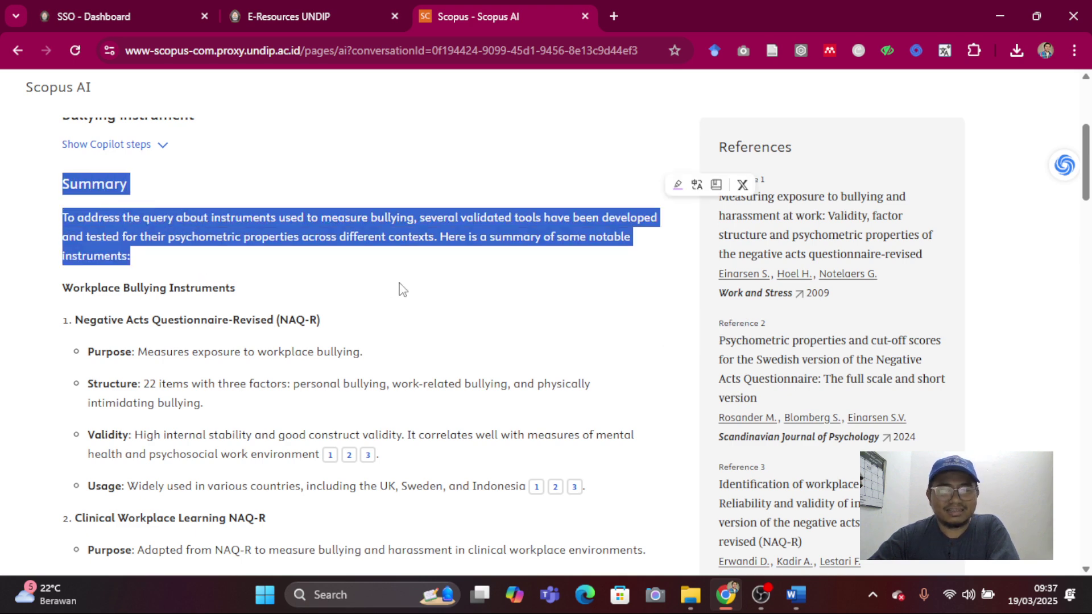
{"action": "scroll", "coordinate": [403, 289], "scroll_direction": "up", "scroll_amount": 4}
{"action": "scroll", "coordinate": [402, 288], "scroll_direction": "down", "scroll_amount": 3}
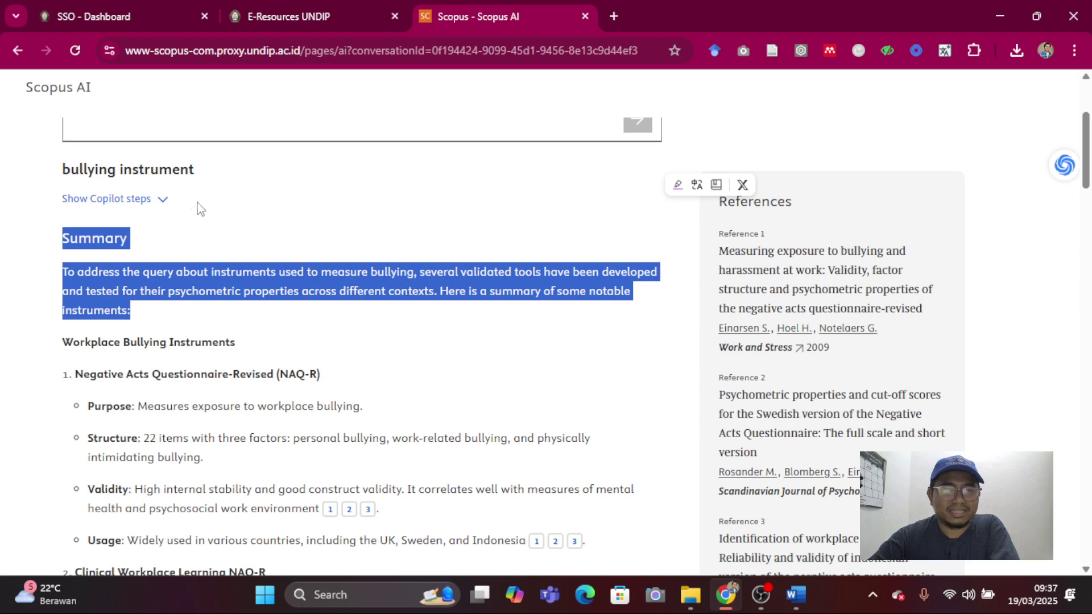
{"action": "left_click_drag", "start_coordinate": [57, 176], "coordinate": [195, 172]}
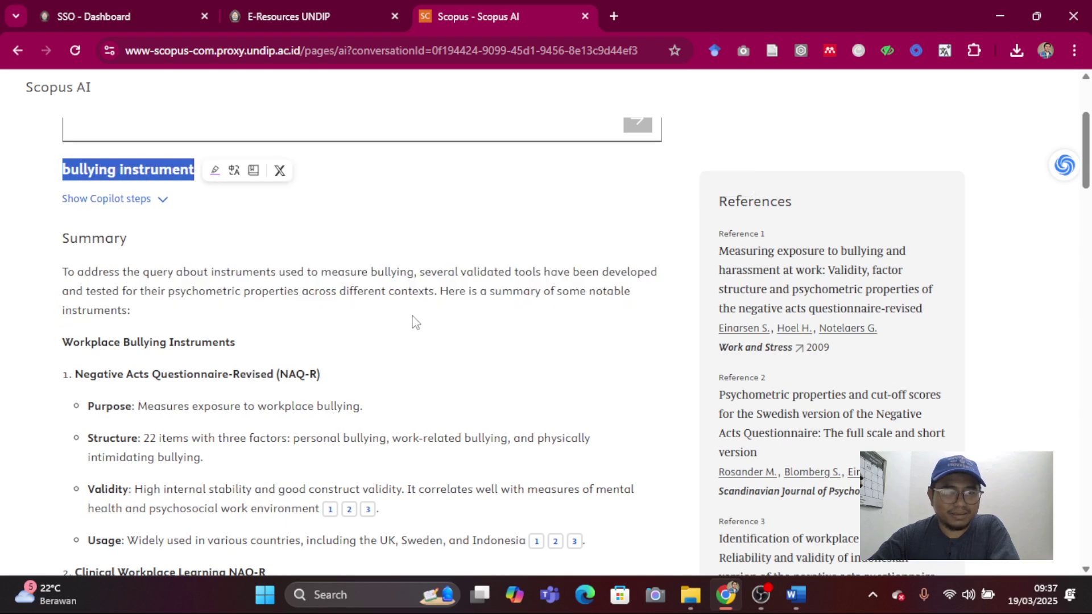
{"action": "scroll", "coordinate": [411, 321], "scroll_direction": "down", "scroll_amount": 1}
{"action": "left_click", "coordinate": [404, 291]}
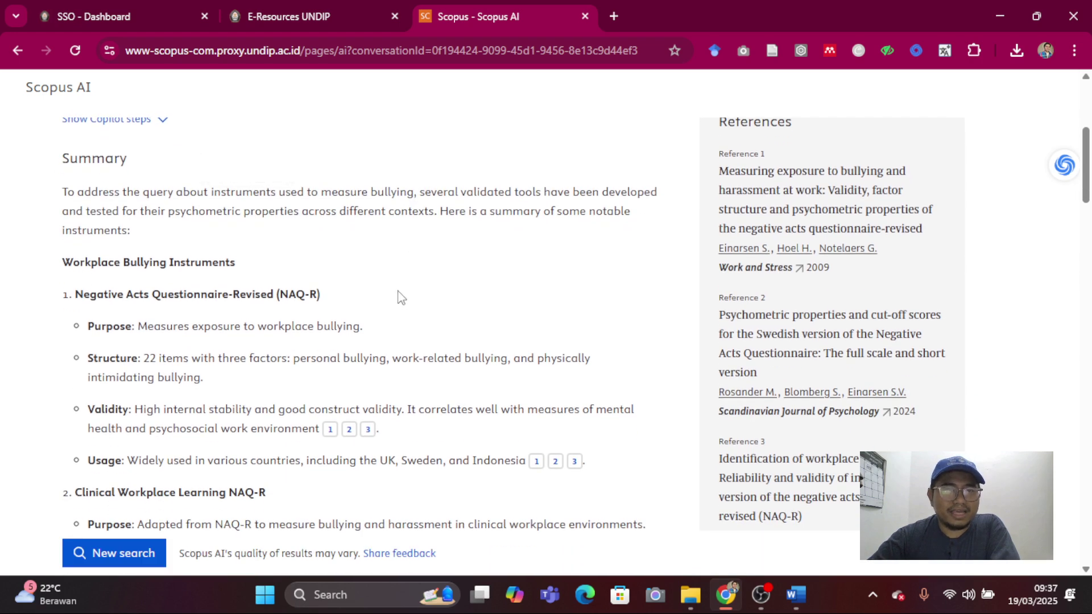
Step: Read the Negative Acts Questionnaire-Revised (NAQ-R) entry under Workplace Bullying Instruments, including the countries where it is used
{"action": "scroll", "coordinate": [398, 296], "scroll_direction": "down", "scroll_amount": 1}
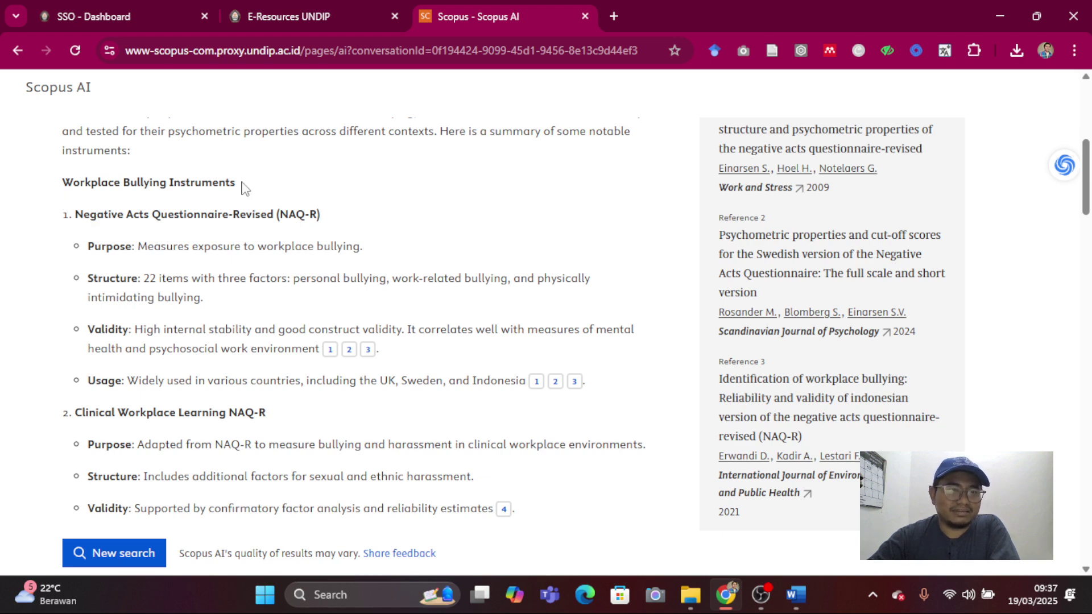
{"action": "scroll", "coordinate": [450, 227], "scroll_direction": "down", "scroll_amount": 1}
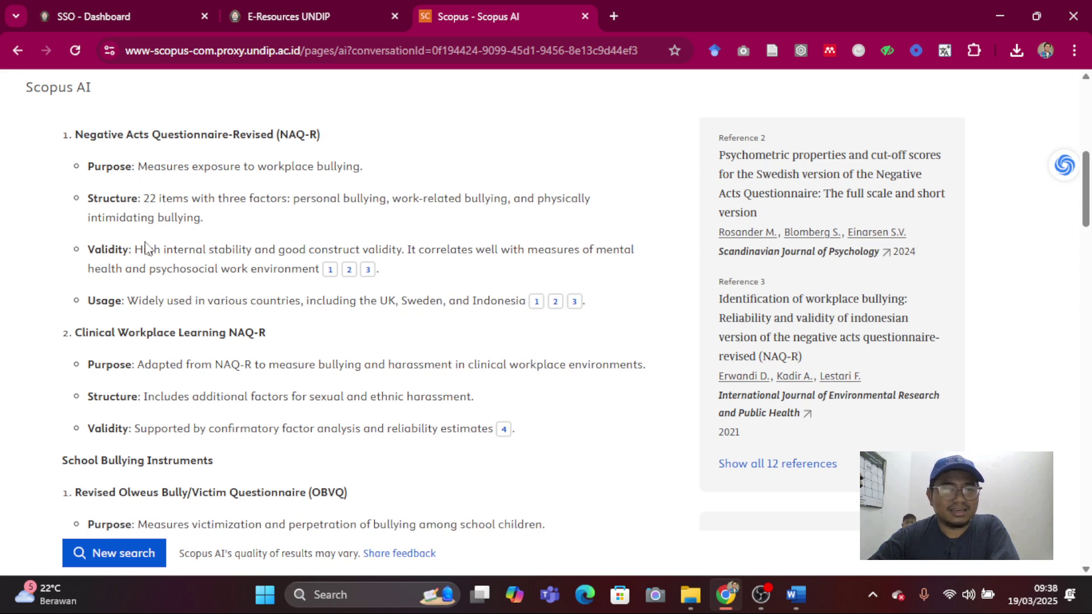
{"action": "scroll", "coordinate": [275, 263], "scroll_direction": "down", "scroll_amount": 1}
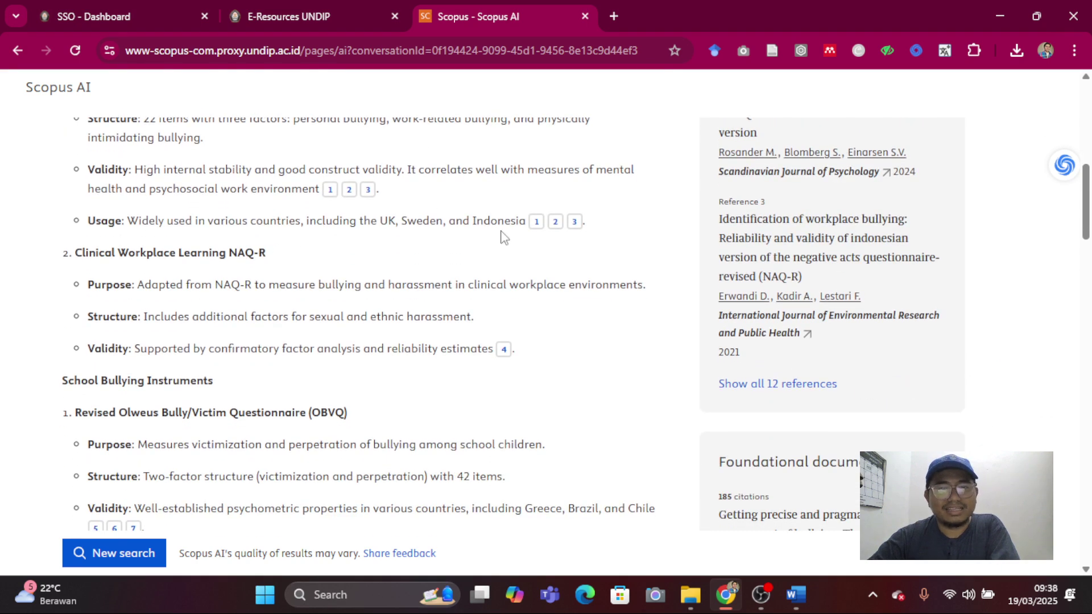
{"action": "left_click_drag", "start_coordinate": [471, 222], "coordinate": [531, 221]}
{"action": "left_click", "coordinate": [564, 273]}
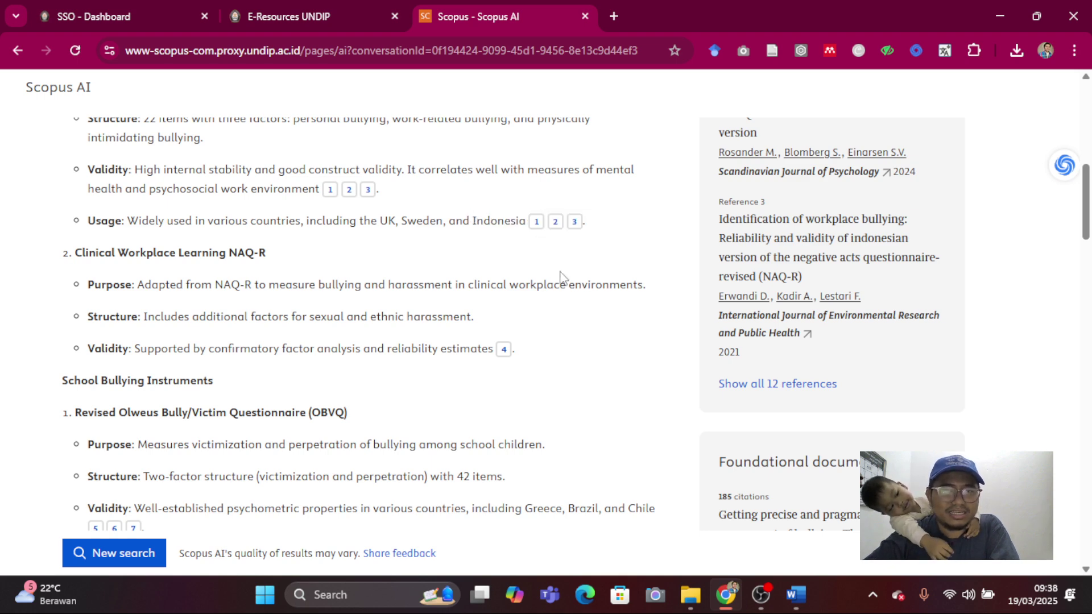
Step: View the details of references 1, 2 and 3 cited for the NAQ-R's usage, closing each one
{"action": "left_click", "coordinate": [537, 221]}
{"action": "left_click", "coordinate": [649, 213]}
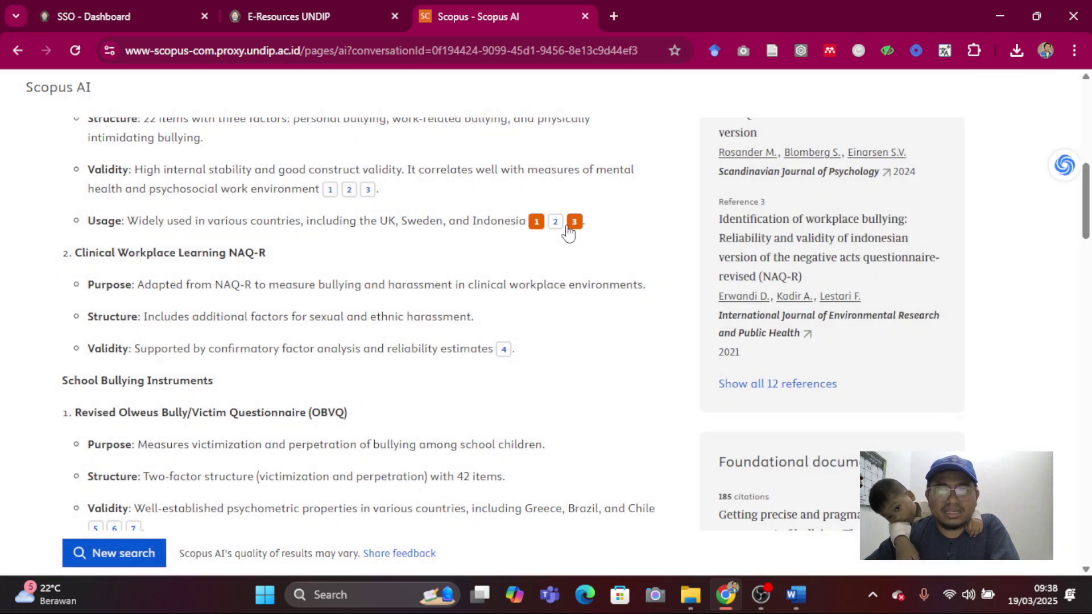
{"action": "left_click", "coordinate": [556, 221]}
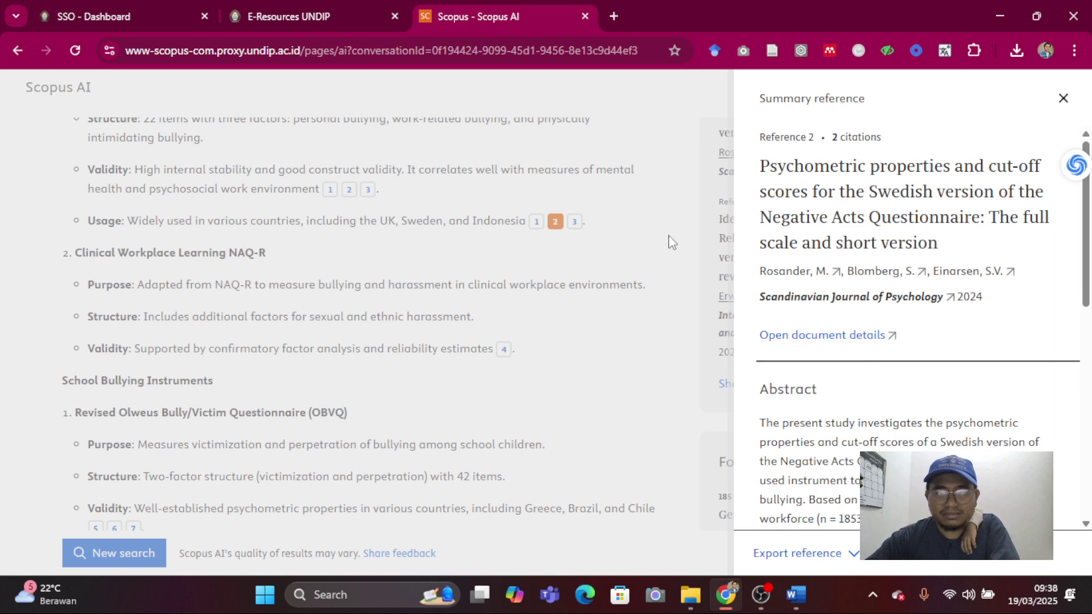
{"action": "left_click", "coordinate": [603, 215]}
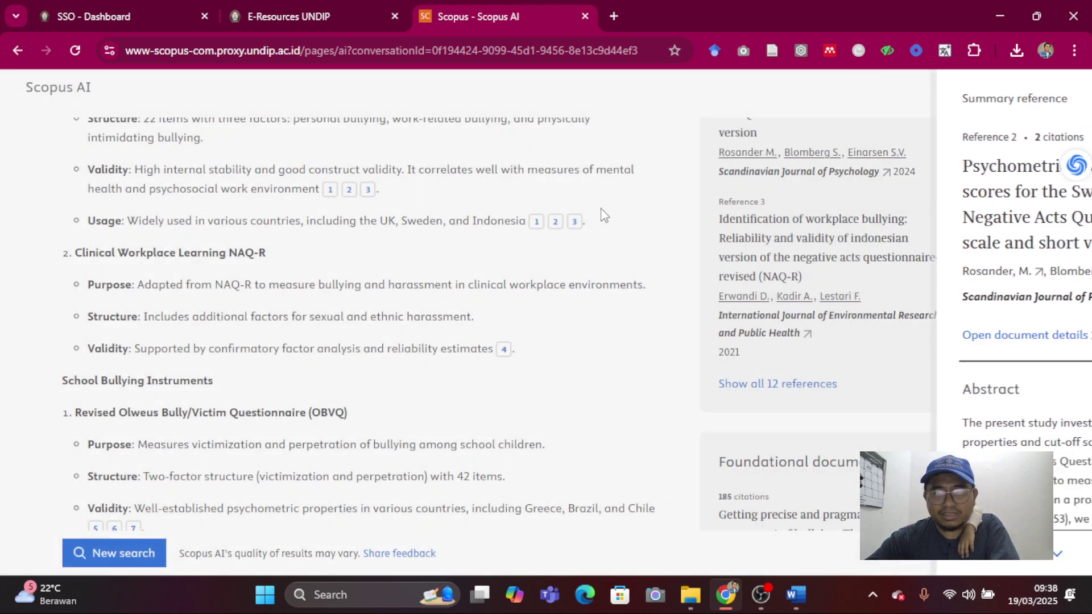
{"action": "left_click", "coordinate": [573, 227]}
{"action": "left_click", "coordinate": [440, 247]}
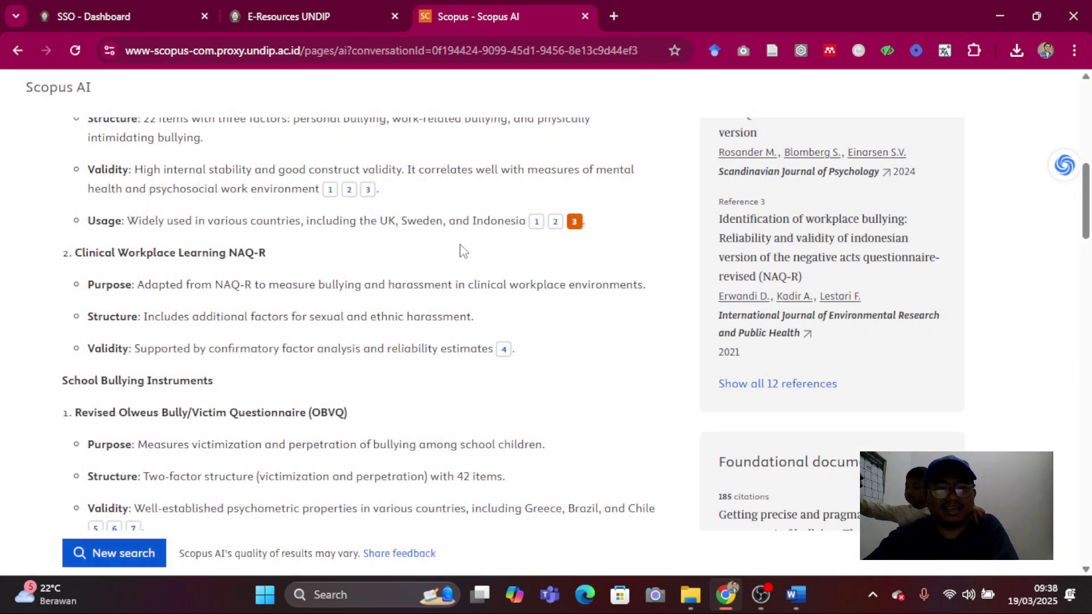
Step: Recheck the NAQ-R entry and examine the Clinical Workplace Learning NAQ-R instrument in the summary
{"action": "scroll", "coordinate": [464, 250], "scroll_direction": "up", "scroll_amount": 4}
{"action": "scroll", "coordinate": [463, 251], "scroll_direction": "down", "scroll_amount": 3}
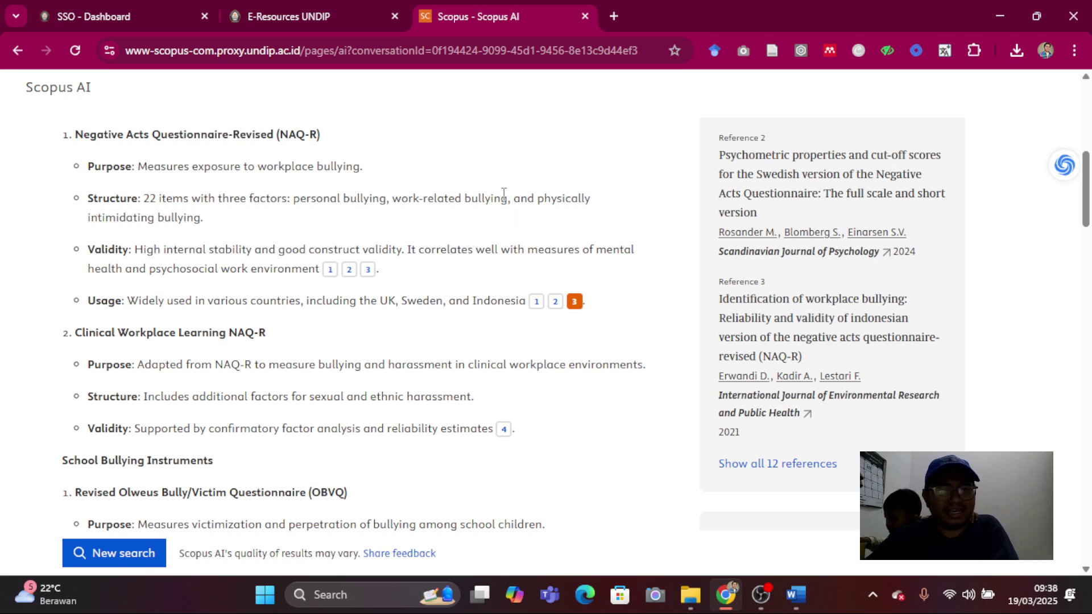
{"action": "scroll", "coordinate": [503, 193], "scroll_direction": "down", "scroll_amount": 4}
{"action": "scroll", "coordinate": [263, 174], "scroll_direction": "up", "scroll_amount": 1}
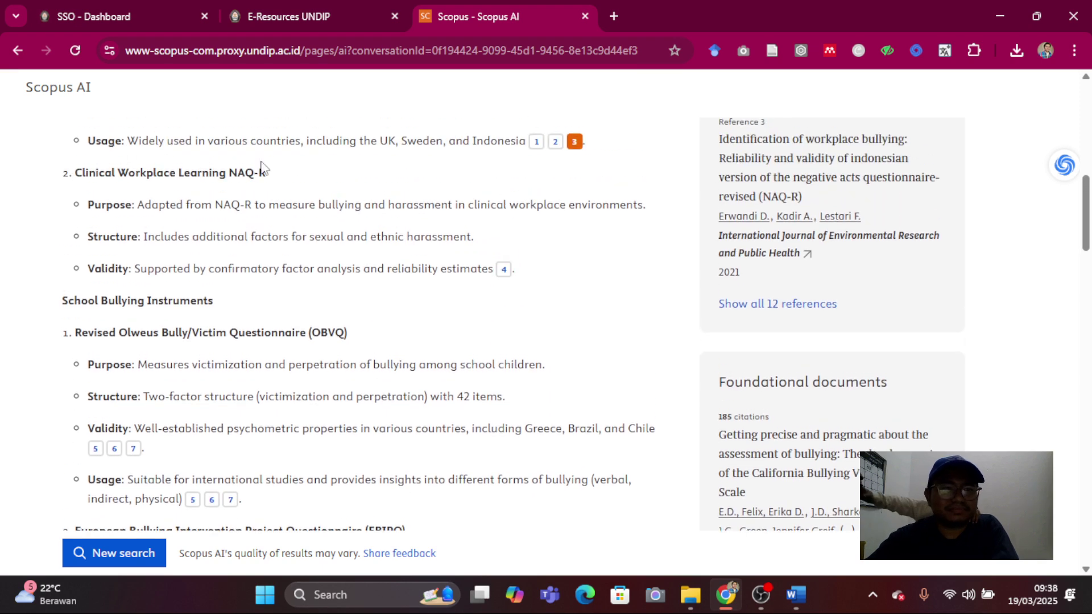
{"action": "left_click_drag", "start_coordinate": [80, 173], "coordinate": [266, 174]}
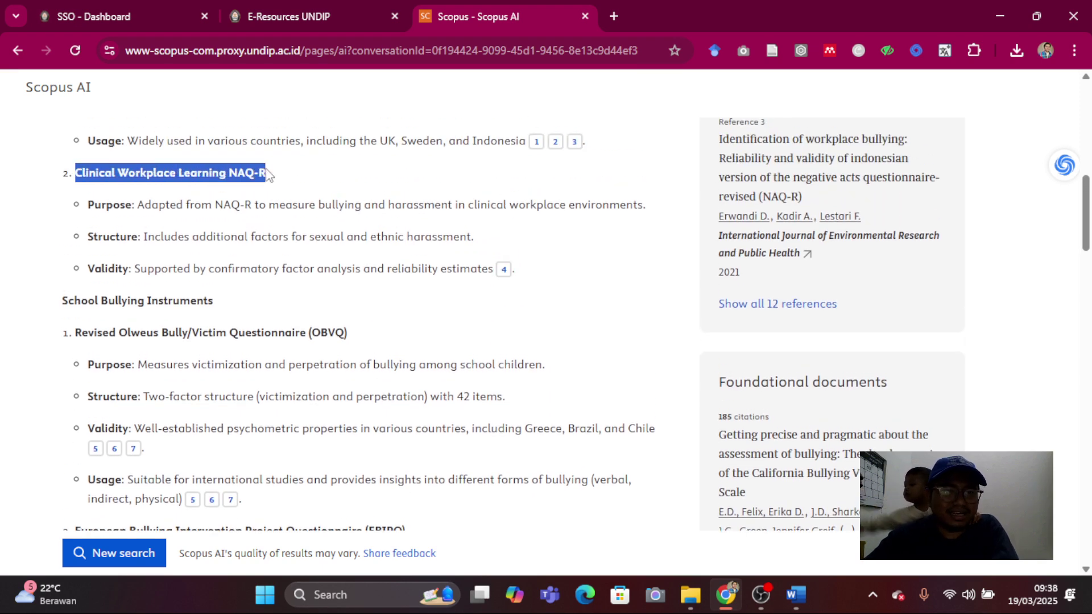
{"action": "left_click", "coordinate": [458, 281]}
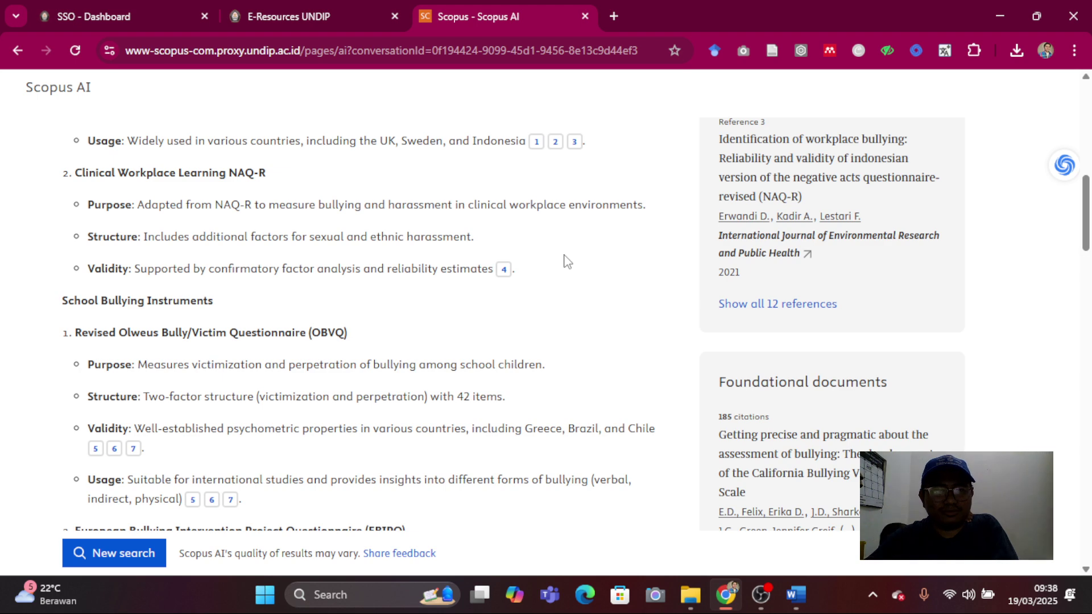
Step: Examine the School Bullying Instruments in the summary, covering the OBVQ's structure, the EBIPQ and the California Bullying Victimization Scale
{"action": "scroll", "coordinate": [567, 262], "scroll_direction": "down", "scroll_amount": 3}
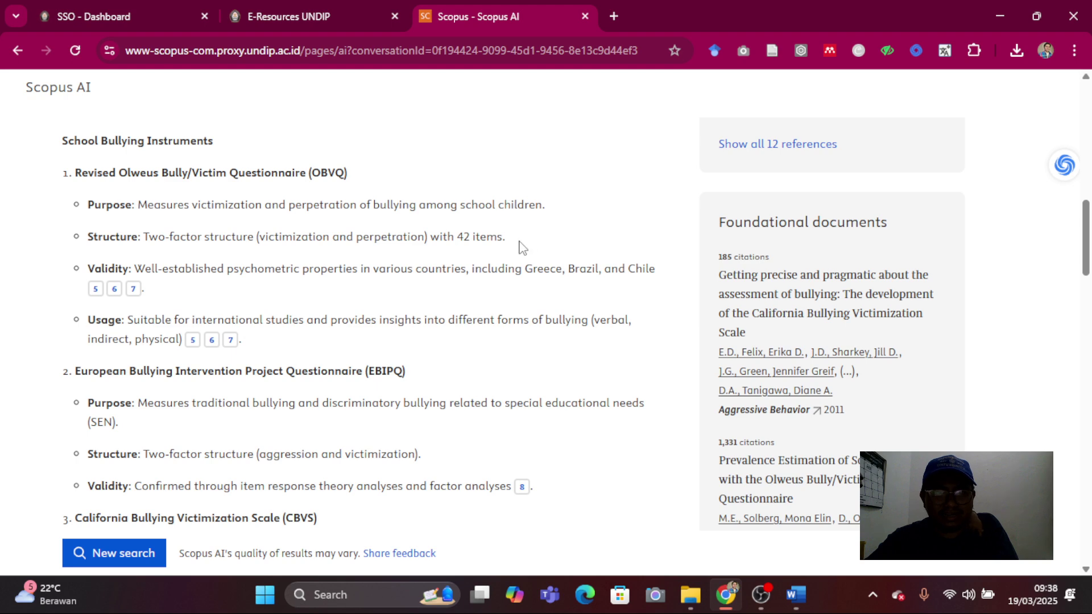
{"action": "left_click_drag", "start_coordinate": [515, 243], "coordinate": [432, 241]}
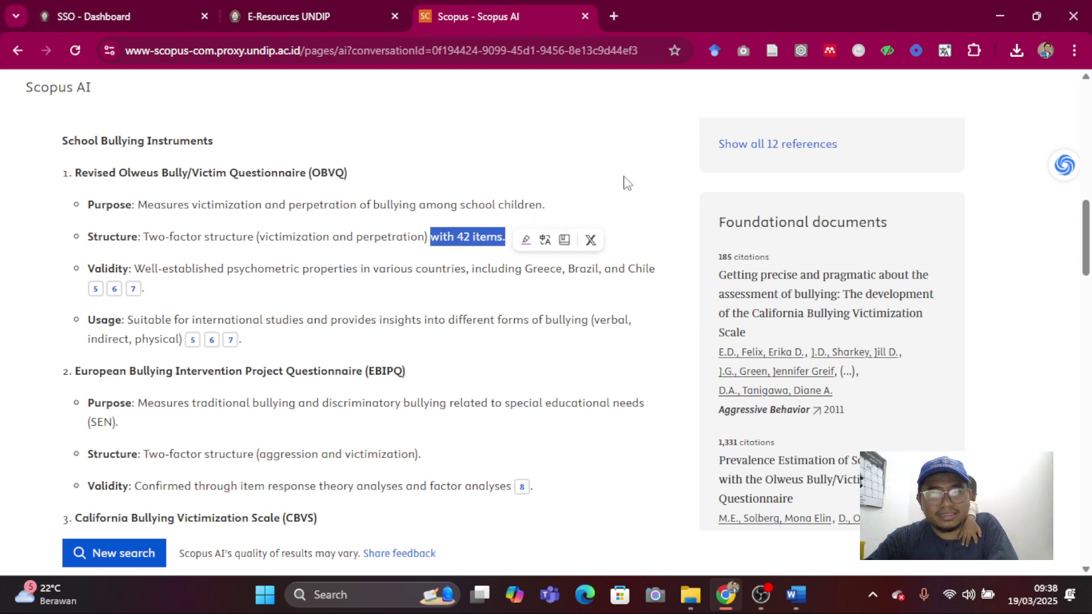
{"action": "scroll", "coordinate": [627, 183], "scroll_direction": "down", "scroll_amount": 1}
{"action": "scroll", "coordinate": [372, 258], "scroll_direction": "down", "scroll_amount": 1}
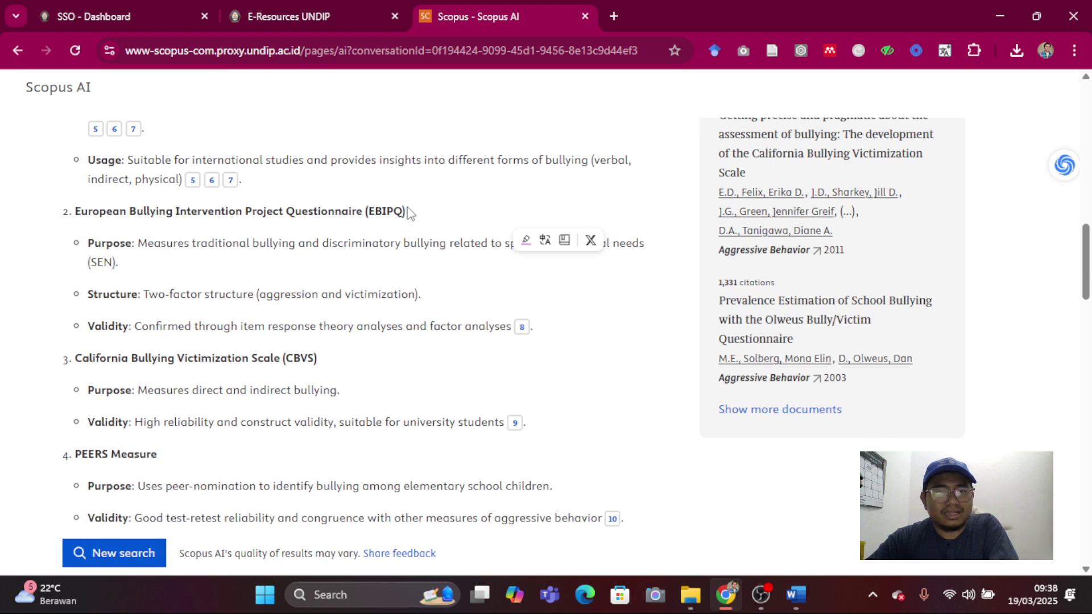
{"action": "left_click_drag", "start_coordinate": [407, 211], "coordinate": [349, 209]}
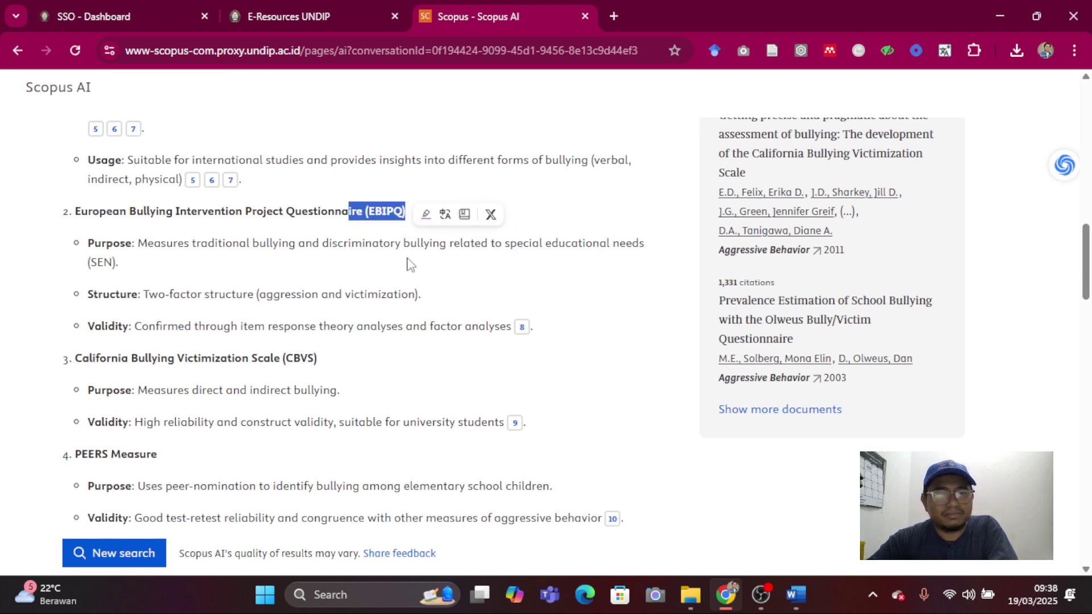
{"action": "left_click", "coordinate": [180, 262]}
{"action": "scroll", "coordinate": [477, 262], "scroll_direction": "down", "scroll_amount": 2}
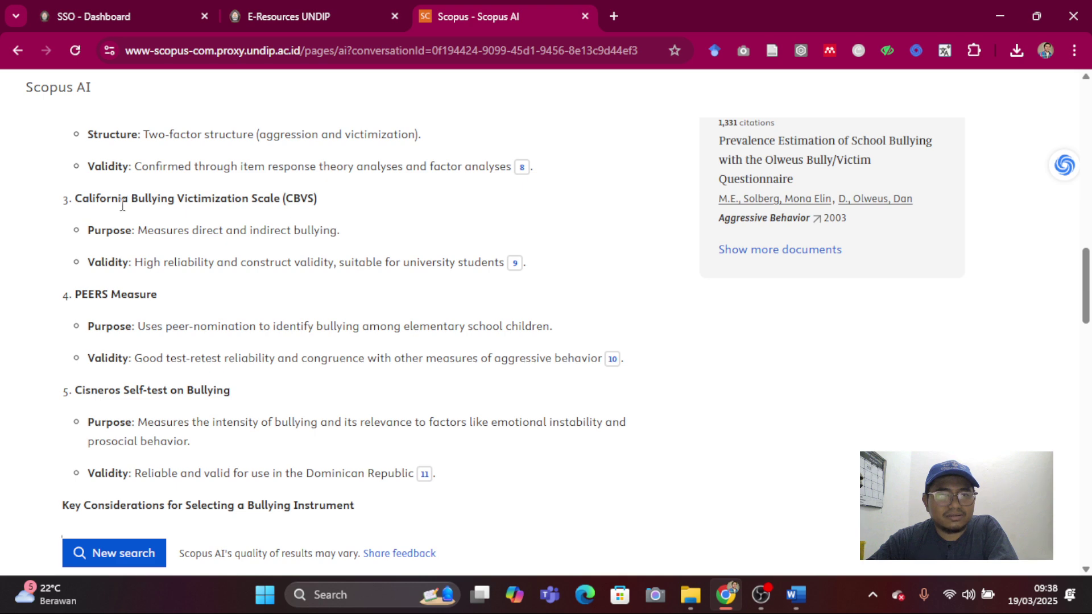
Step: Read the PEERS Measure and Cisneros Self-test entries and the Key Considerations, highlighting the Validity and Reliability text
{"action": "scroll", "coordinate": [380, 236], "scroll_direction": "down", "scroll_amount": 3}
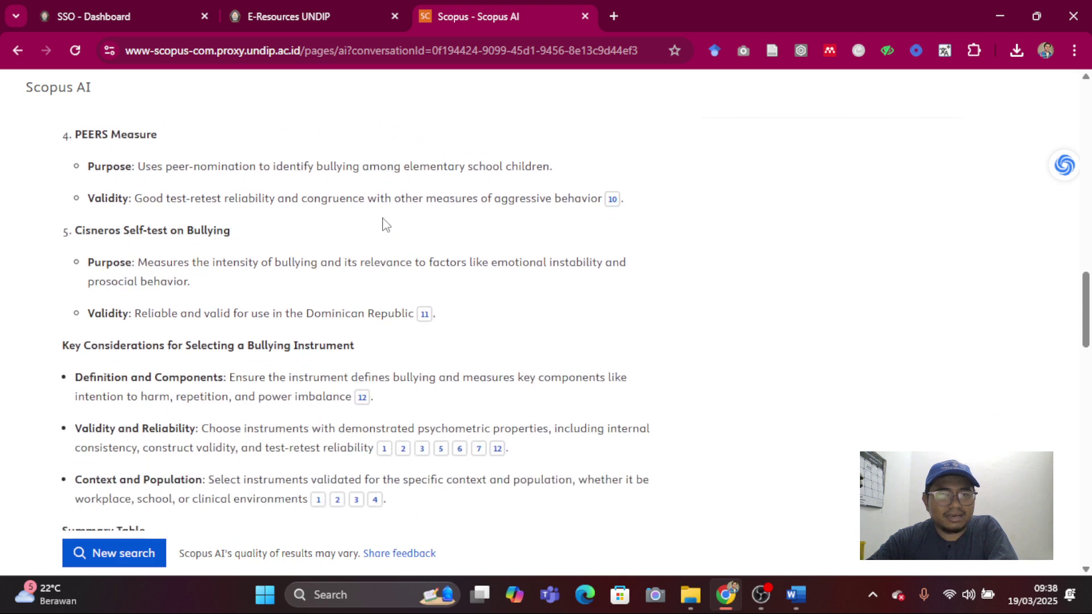
{"action": "scroll", "coordinate": [312, 176], "scroll_direction": "down", "scroll_amount": 1}
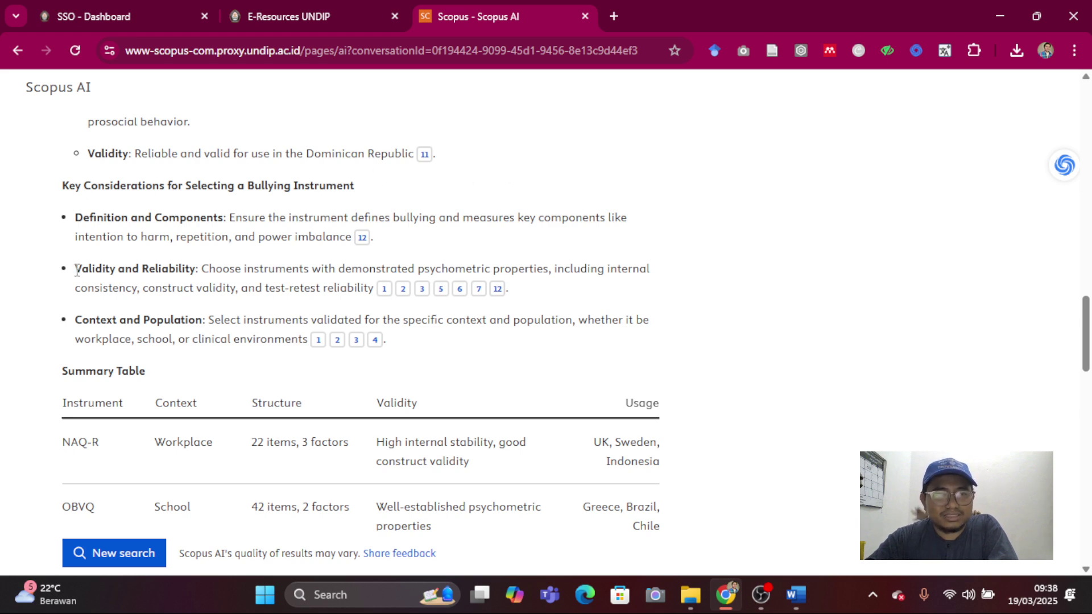
{"action": "left_click_drag", "start_coordinate": [77, 270], "coordinate": [378, 289]}
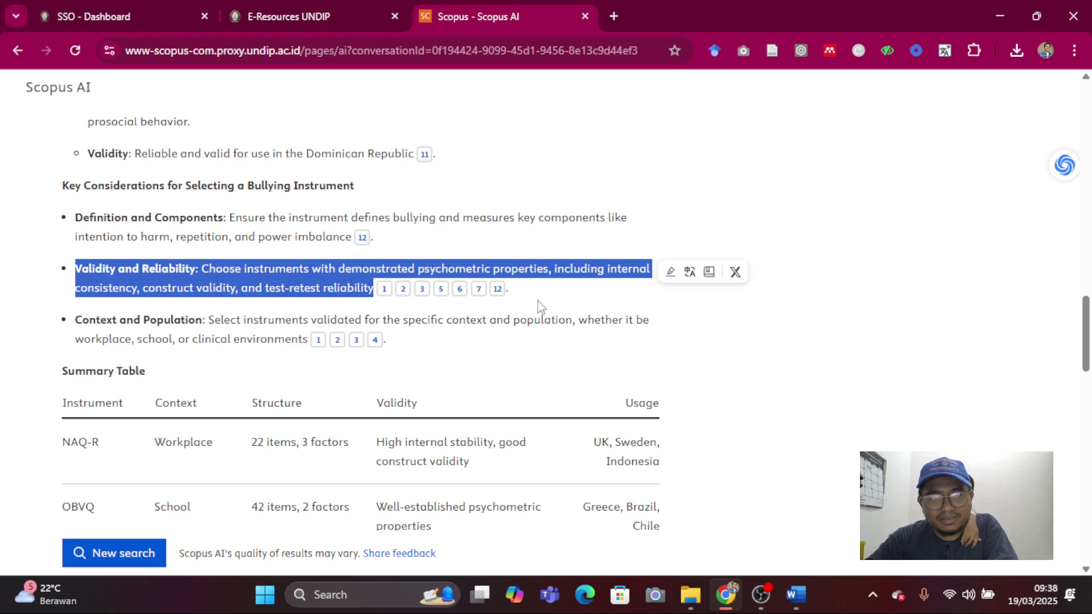
Step: Examine the Summary Table of bullying instruments, comparing context, structure, validity and usage from the NAQ-R to the Cisneros Self-test
{"action": "scroll", "coordinate": [539, 304], "scroll_direction": "down", "scroll_amount": 3}
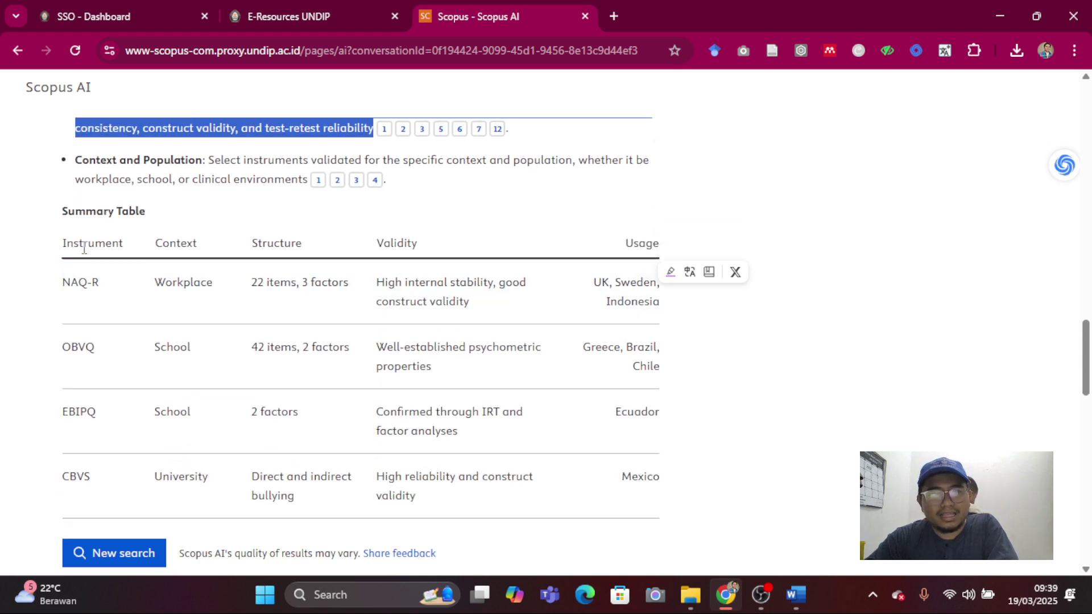
{"action": "scroll", "coordinate": [259, 239], "scroll_direction": "down", "scroll_amount": 1}
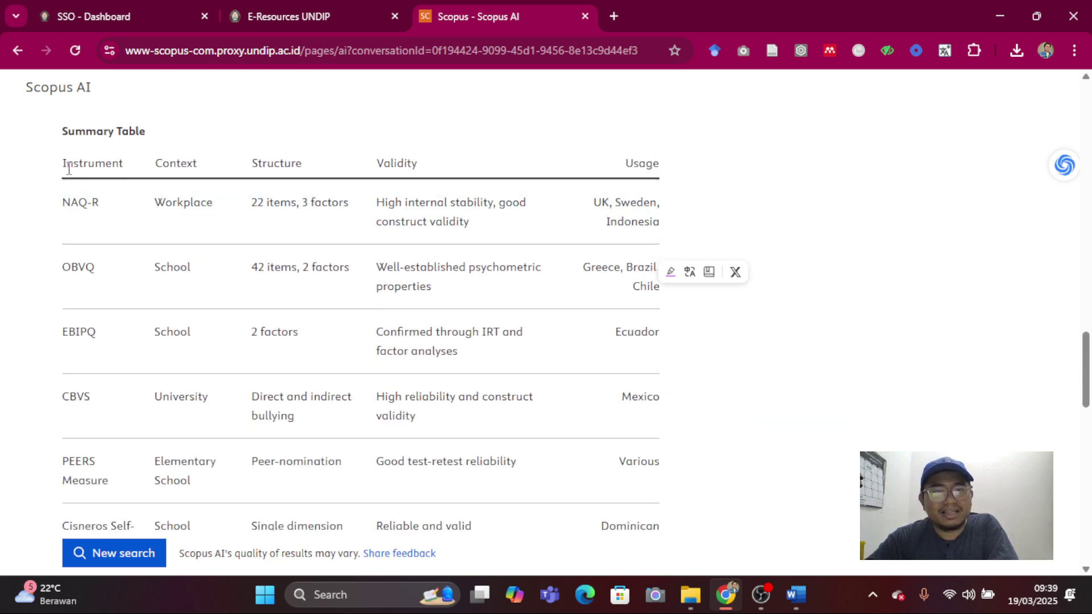
{"action": "left_click_drag", "start_coordinate": [62, 170], "coordinate": [660, 216]}
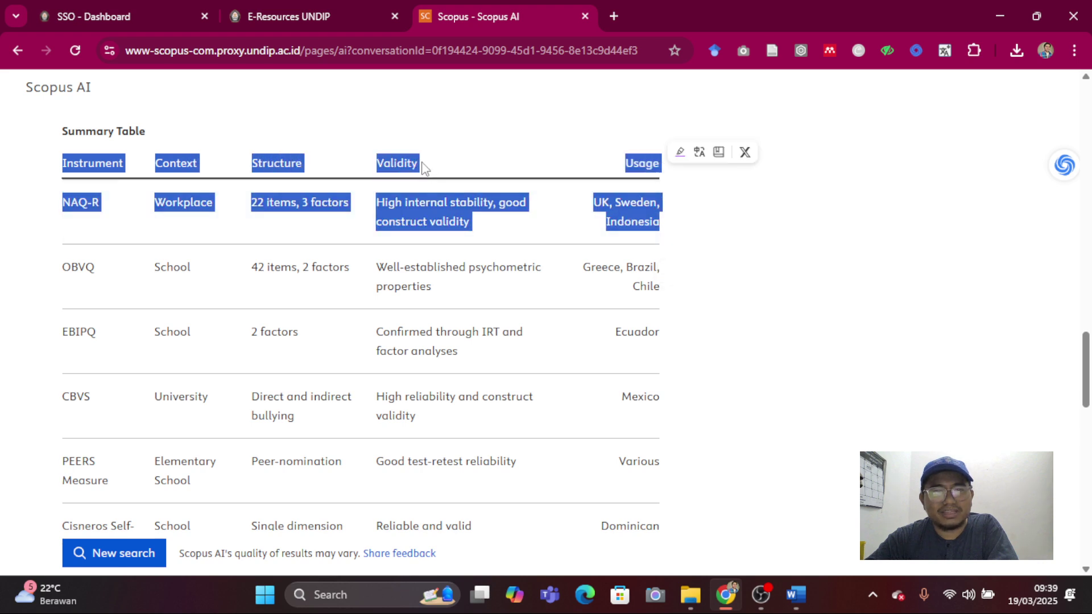
{"action": "left_click", "coordinate": [491, 155]}
{"action": "scroll", "coordinate": [364, 211], "scroll_direction": "down", "scroll_amount": 1}
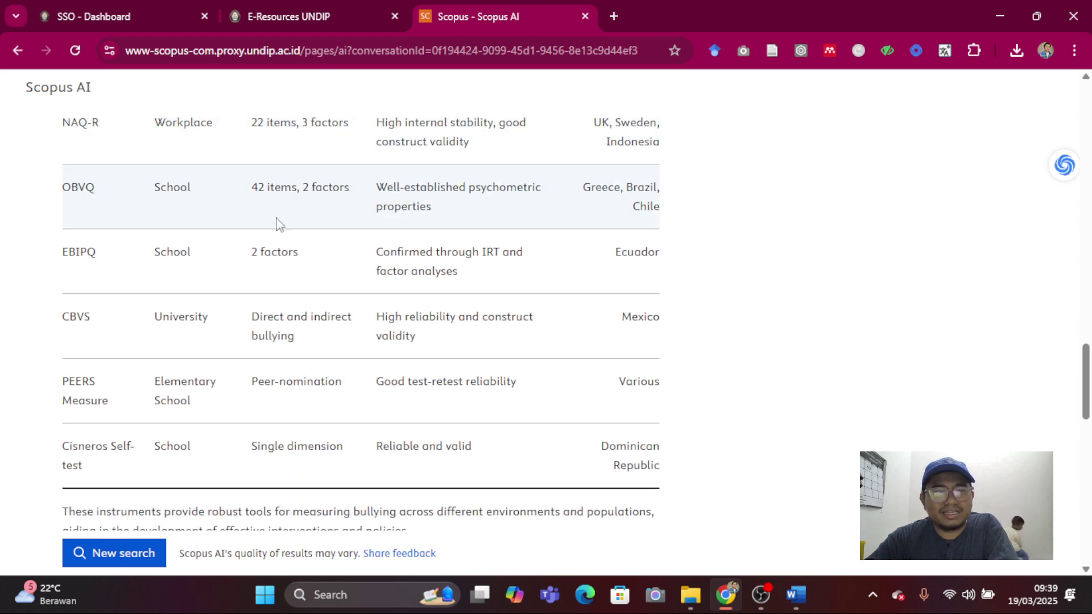
{"action": "scroll", "coordinate": [267, 223], "scroll_direction": "up", "scroll_amount": 1}
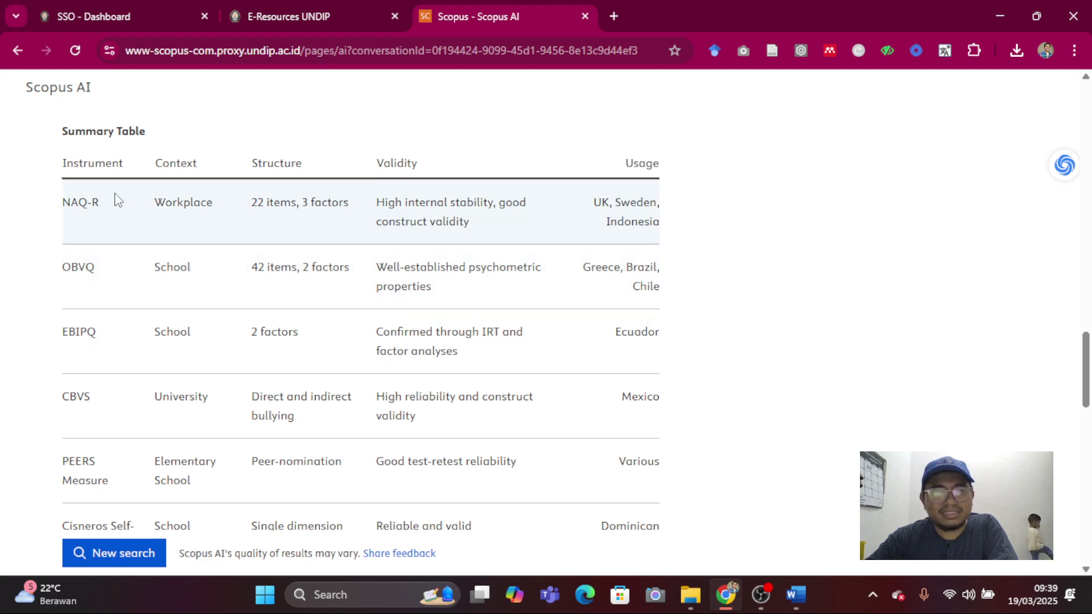
{"action": "scroll", "coordinate": [600, 297], "scroll_direction": "down", "scroll_amount": 1}
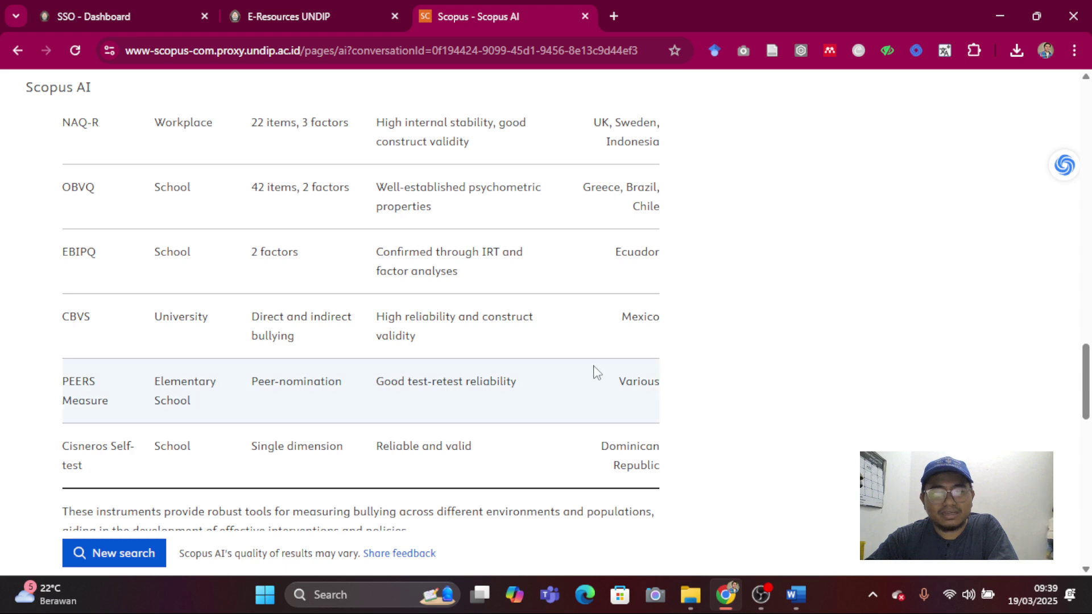
{"action": "scroll", "coordinate": [673, 319], "scroll_direction": "down", "scroll_amount": 2}
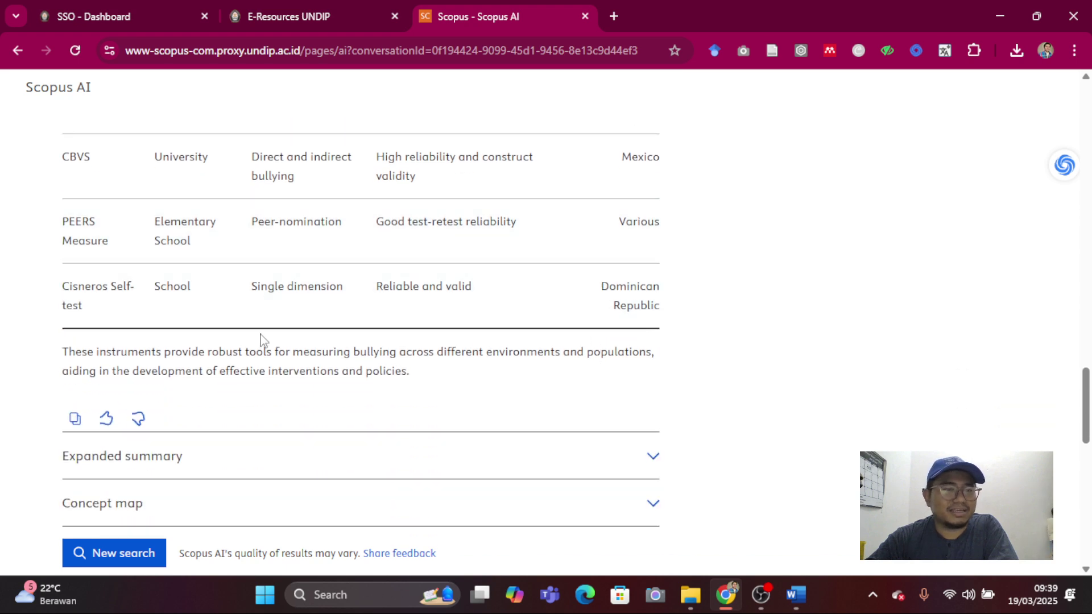
Step: Copy the complete Scopus AI summary and paste it into the blank Word document
{"action": "scroll", "coordinate": [263, 333], "scroll_direction": "down", "scroll_amount": 2}
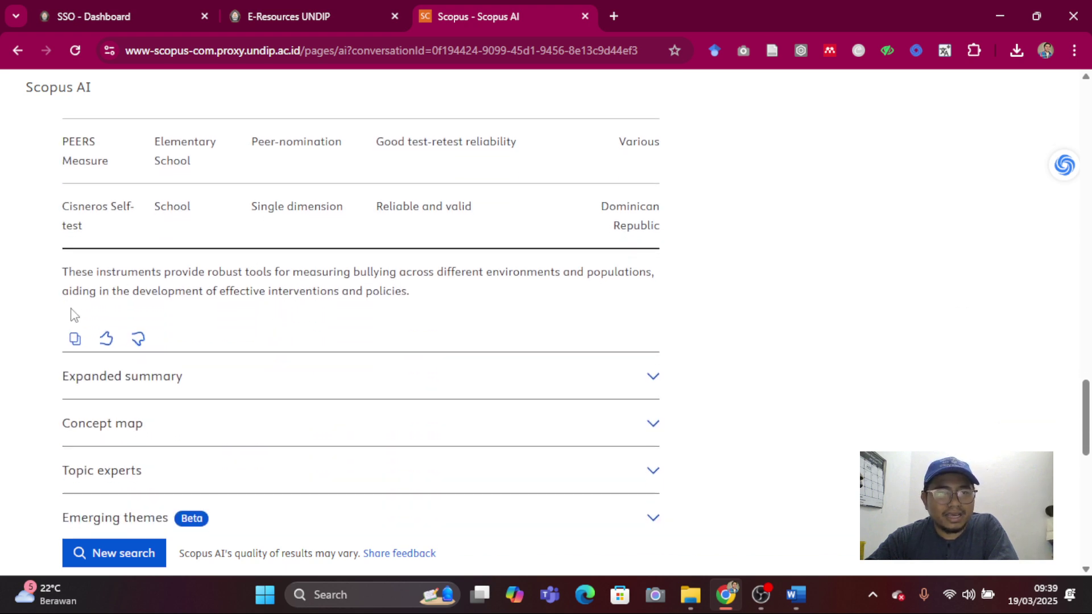
{"action": "left_click", "coordinate": [75, 341]}
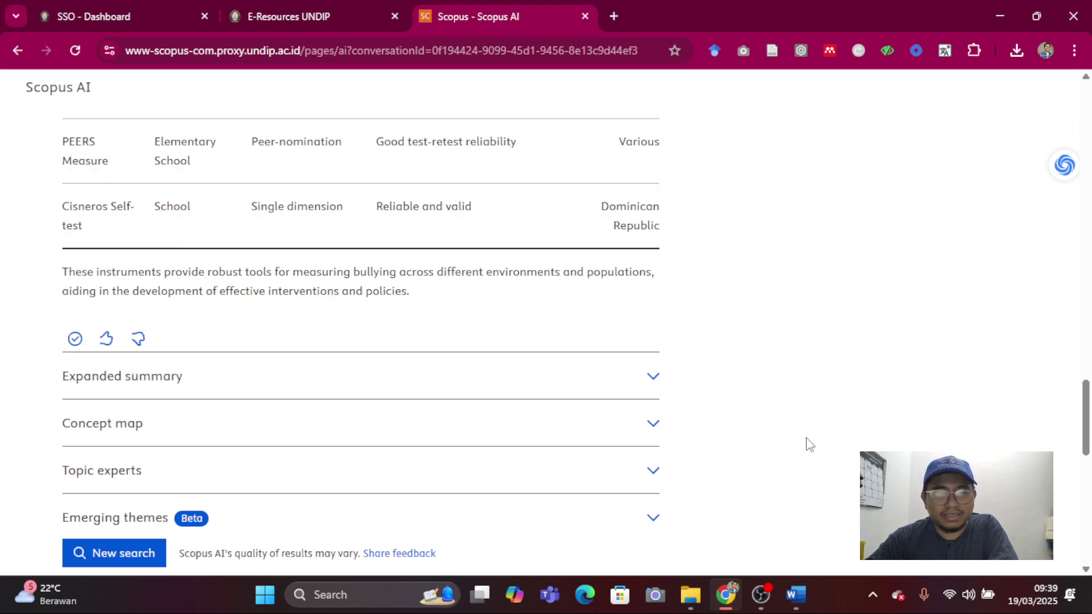
{"action": "left_click", "coordinate": [794, 594]}
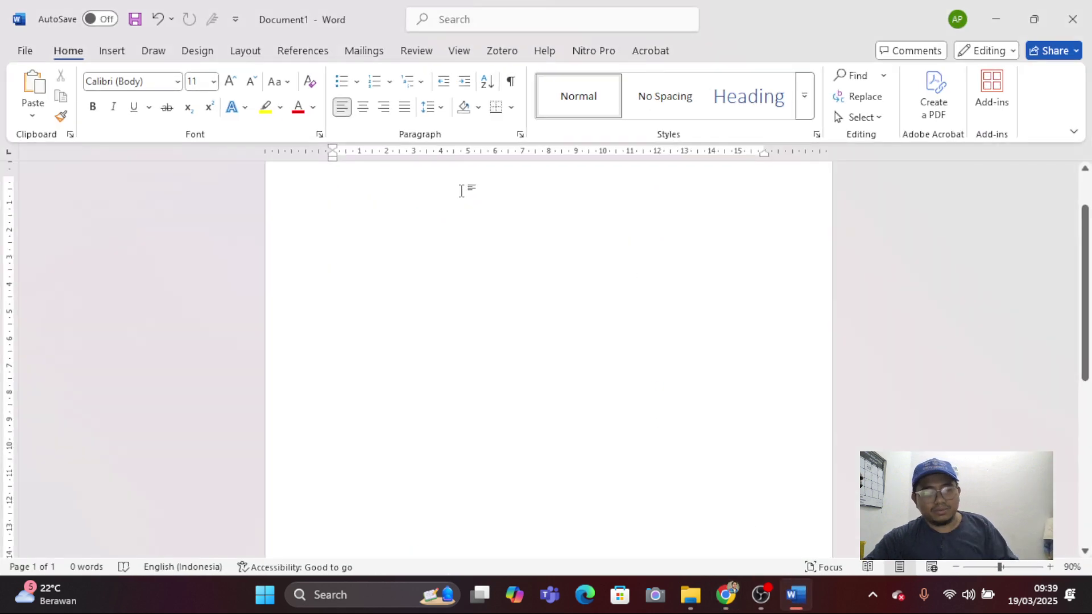
{"action": "key", "text": "ctrl+v"}
Step: Review the pasted summary in Word, select its References section through entry 12, and return to Scopus AI in the browser
{"action": "scroll", "coordinate": [592, 285], "scroll_direction": "up", "scroll_amount": 10}
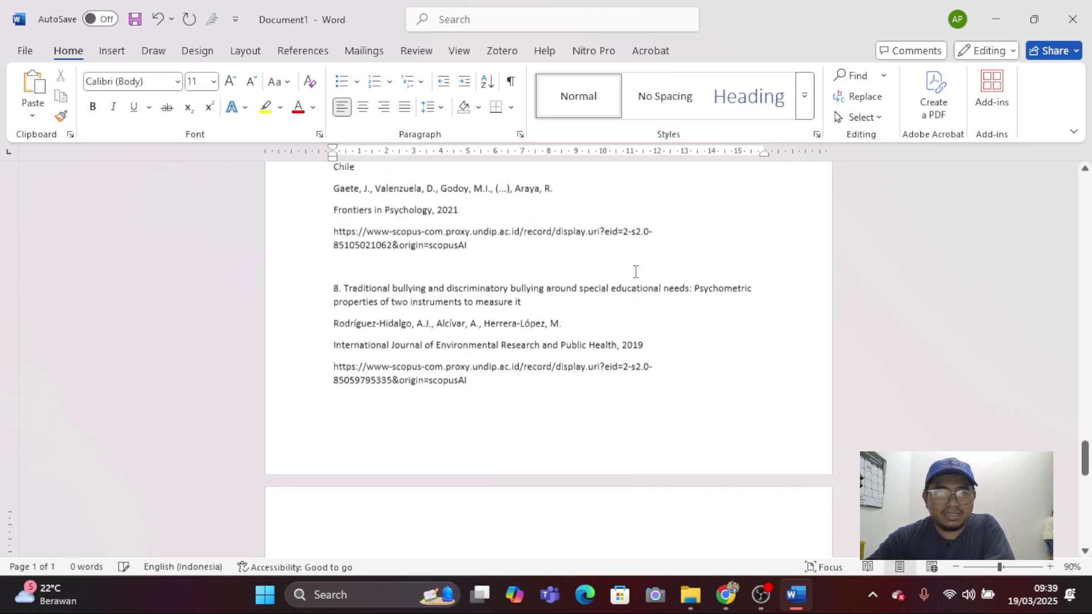
{"action": "scroll", "coordinate": [365, 278], "scroll_direction": "up", "scroll_amount": 15}
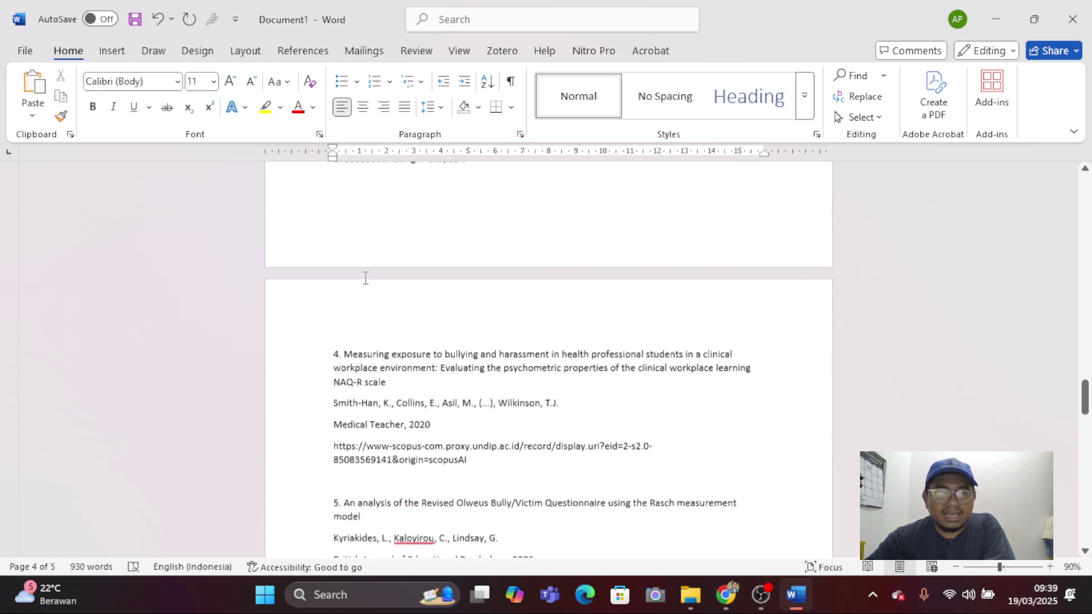
{"action": "scroll", "coordinate": [366, 278], "scroll_direction": "up", "scroll_amount": 10}
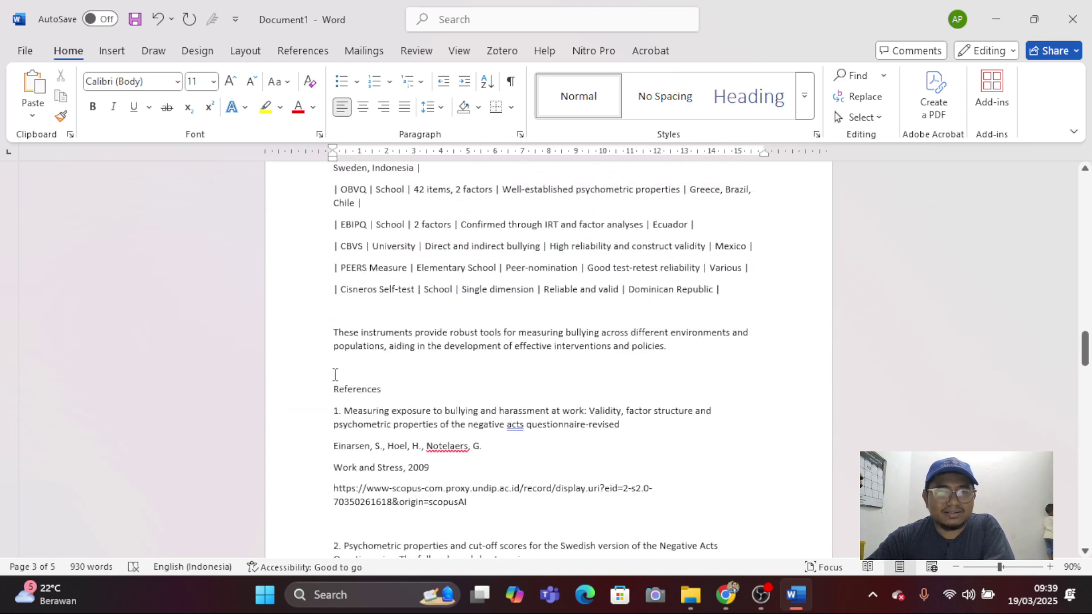
{"action": "left_click_drag", "start_coordinate": [334, 393], "coordinate": [578, 445]}
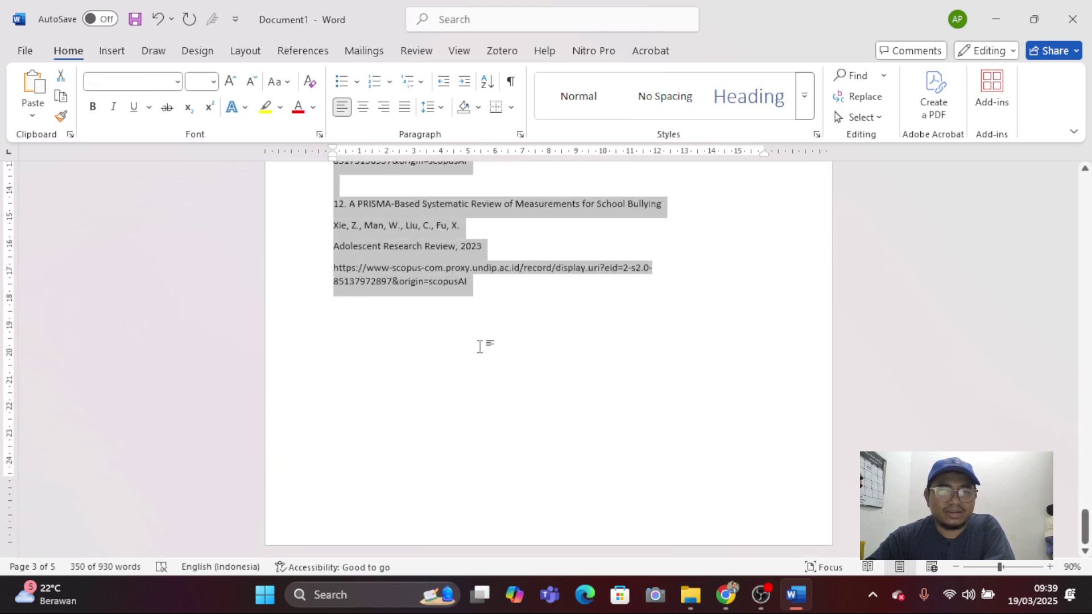
{"action": "left_click", "coordinate": [997, 17]}
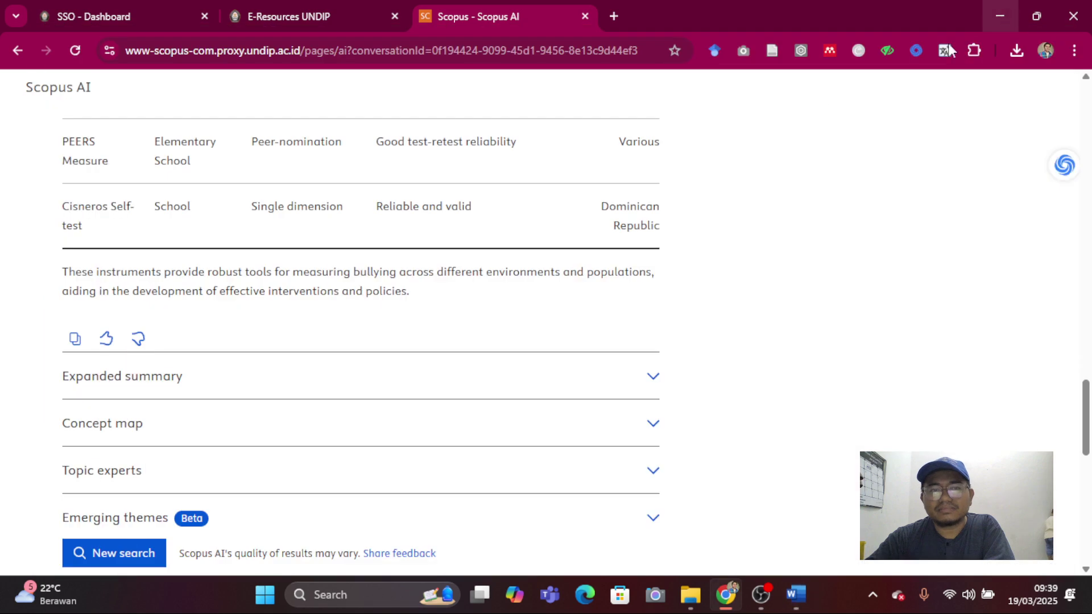
Step: Open the Expanded summary and read it through to the conclusion
{"action": "scroll", "coordinate": [180, 319], "scroll_direction": "down", "scroll_amount": 2}
{"action": "left_click", "coordinate": [151, 296]}
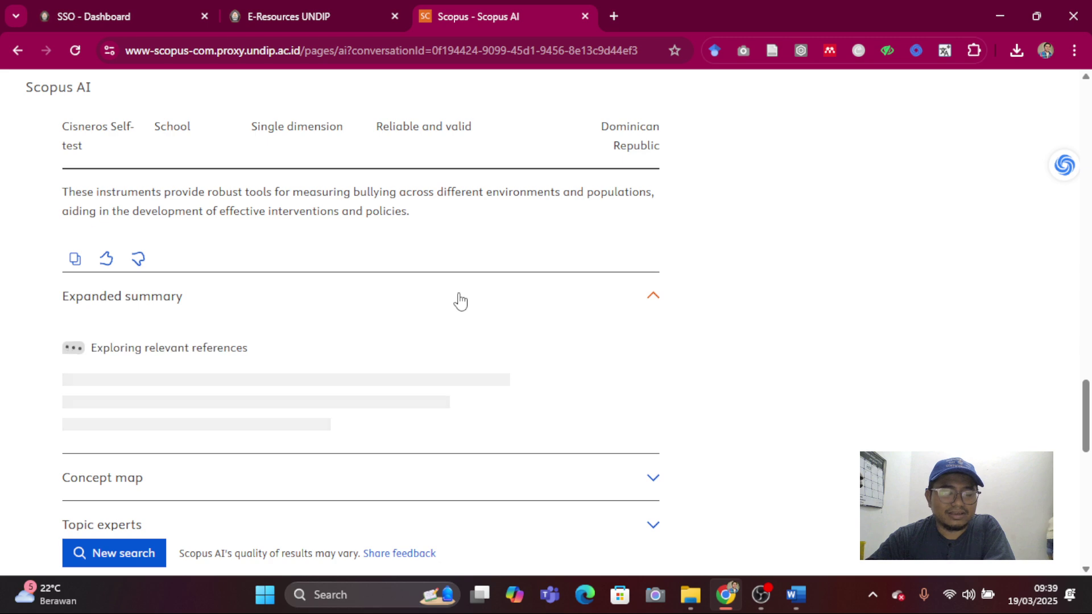
{"action": "scroll", "coordinate": [461, 301], "scroll_direction": "down", "scroll_amount": 4}
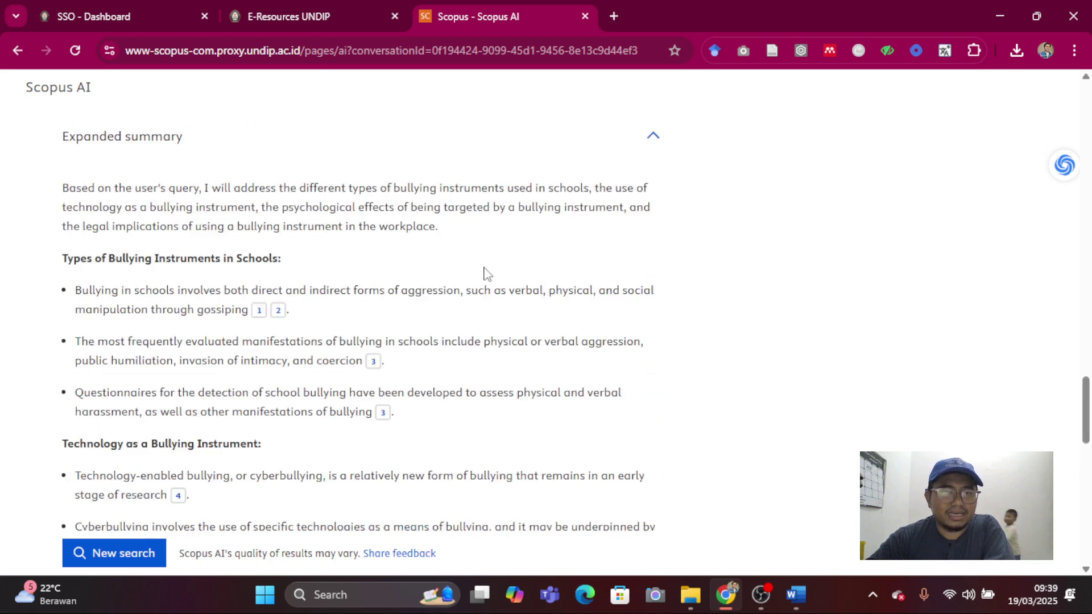
{"action": "scroll", "coordinate": [486, 275], "scroll_direction": "down", "scroll_amount": 7}
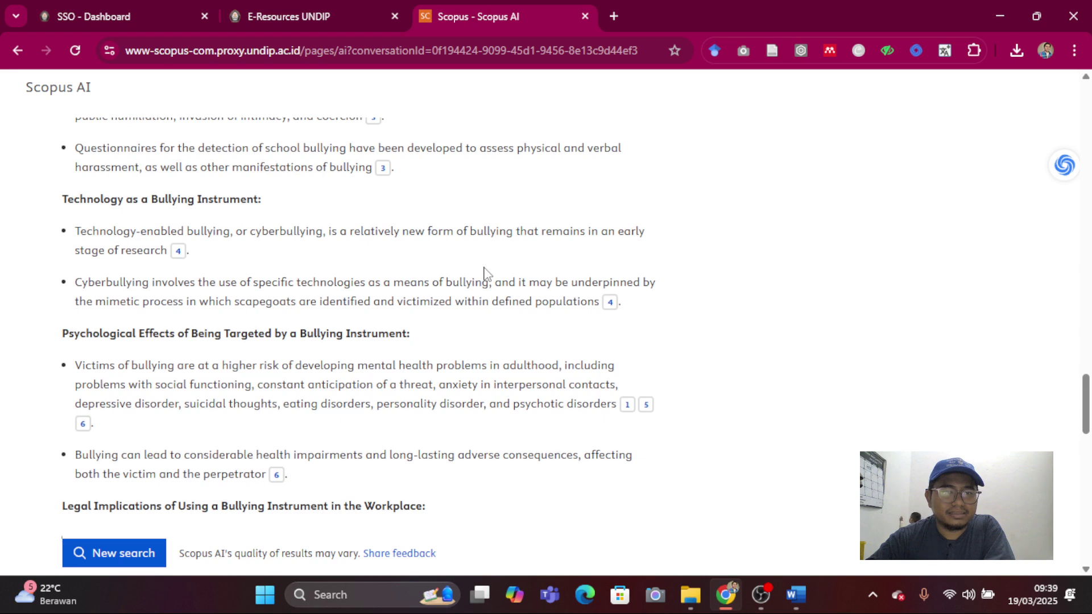
{"action": "scroll", "coordinate": [486, 274], "scroll_direction": "down", "scroll_amount": 7}
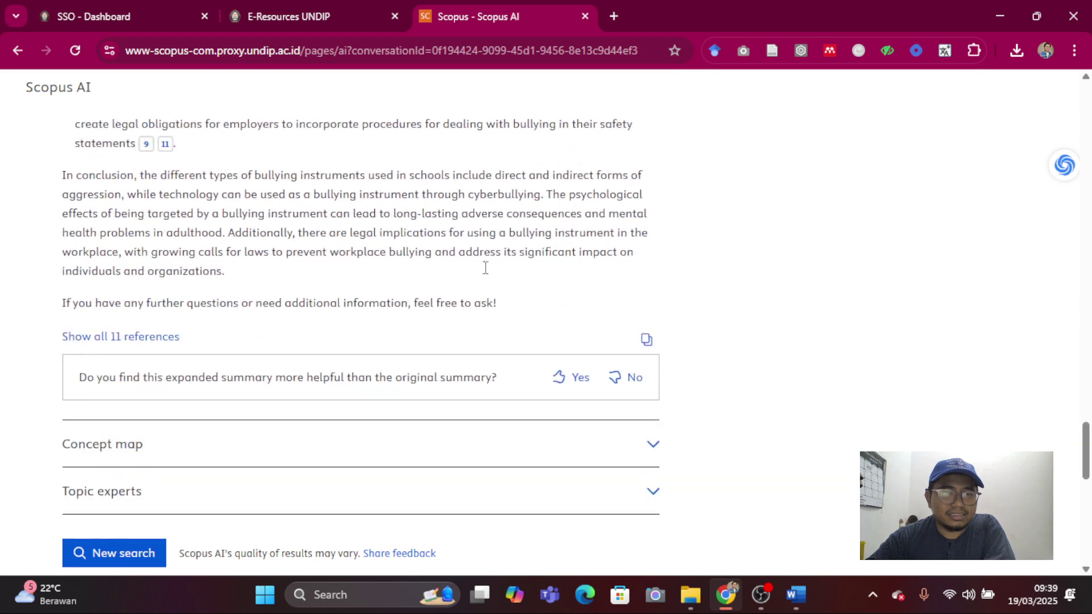
Step: Open the Concept map and examine the branches linked to Bullying Instrument, including Measurement Tools
{"action": "left_click", "coordinate": [115, 431]}
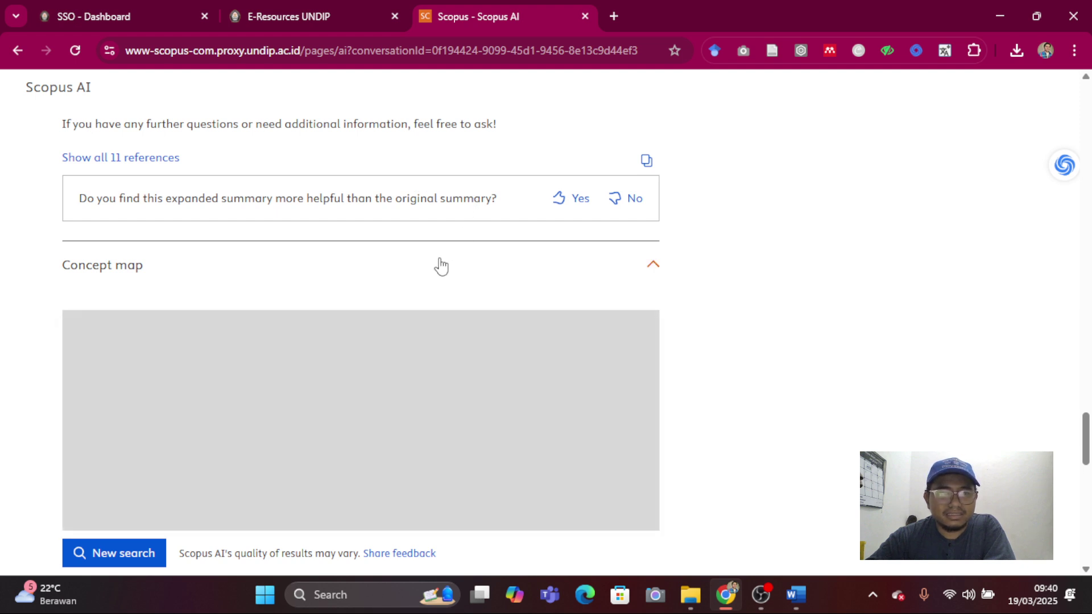
{"action": "scroll", "coordinate": [442, 265], "scroll_direction": "down", "scroll_amount": 3}
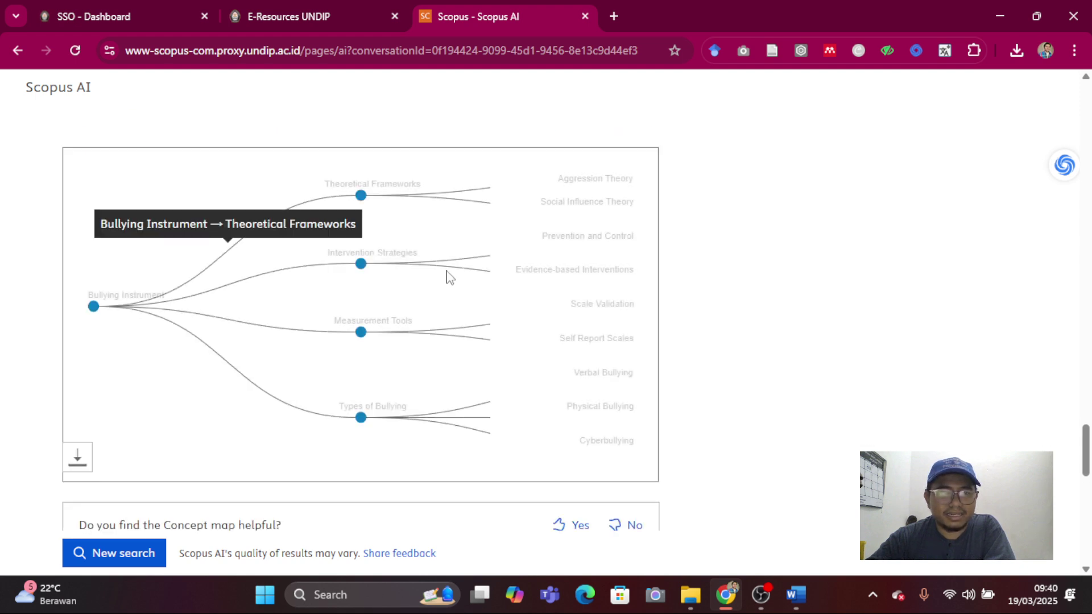
{"action": "scroll", "coordinate": [177, 248], "scroll_direction": "down", "scroll_amount": 3}
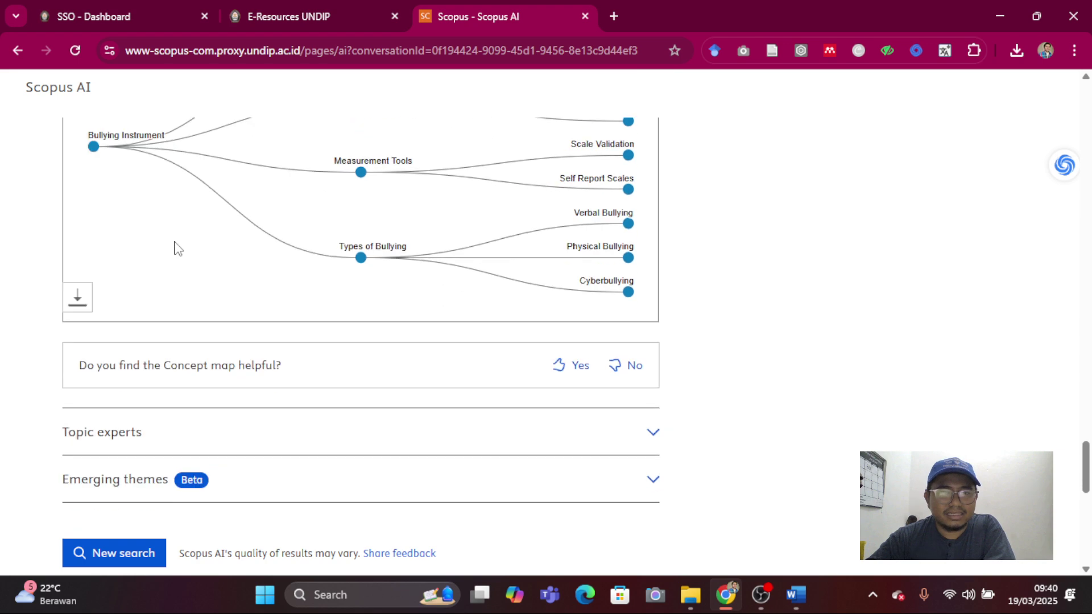
{"action": "scroll", "coordinate": [176, 248], "scroll_direction": "up", "scroll_amount": 3}
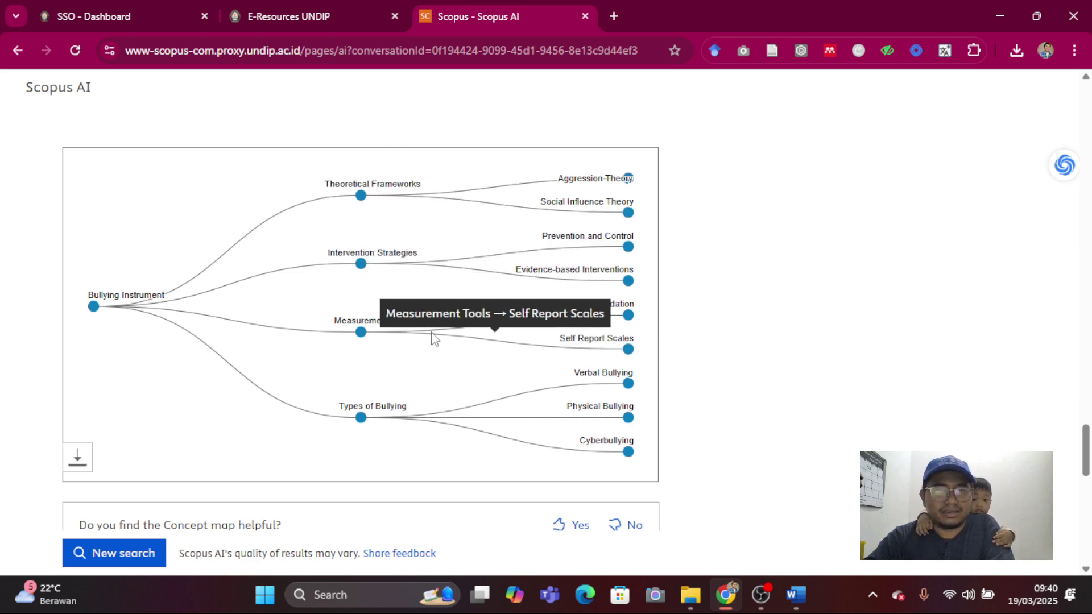
Step: Open the Topic experts section and review each listed expert's citations, matching documents, h-index and research description
{"action": "scroll", "coordinate": [434, 336], "scroll_direction": "down", "scroll_amount": 5}
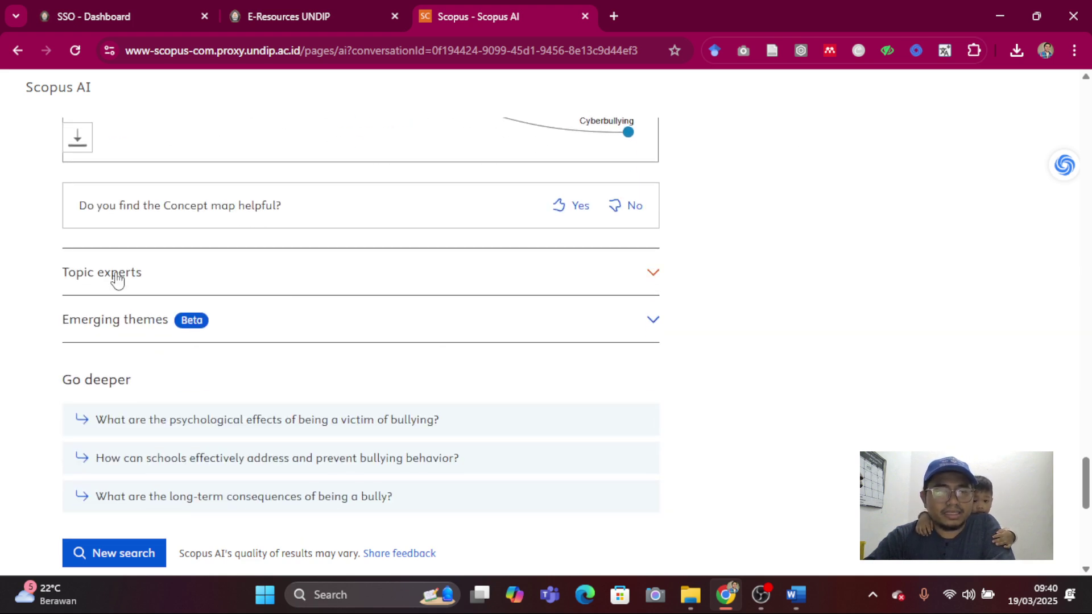
{"action": "left_click", "coordinate": [115, 276]}
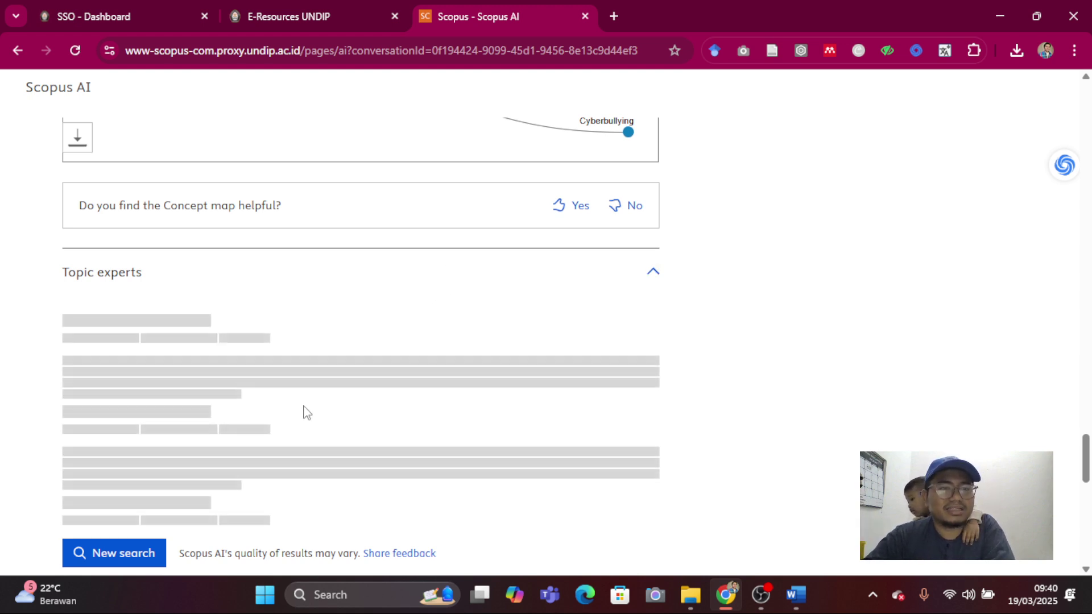
{"action": "scroll", "coordinate": [303, 413], "scroll_direction": "down", "scroll_amount": 3}
{"action": "scroll", "coordinate": [301, 415], "scroll_direction": "up", "scroll_amount": 3}
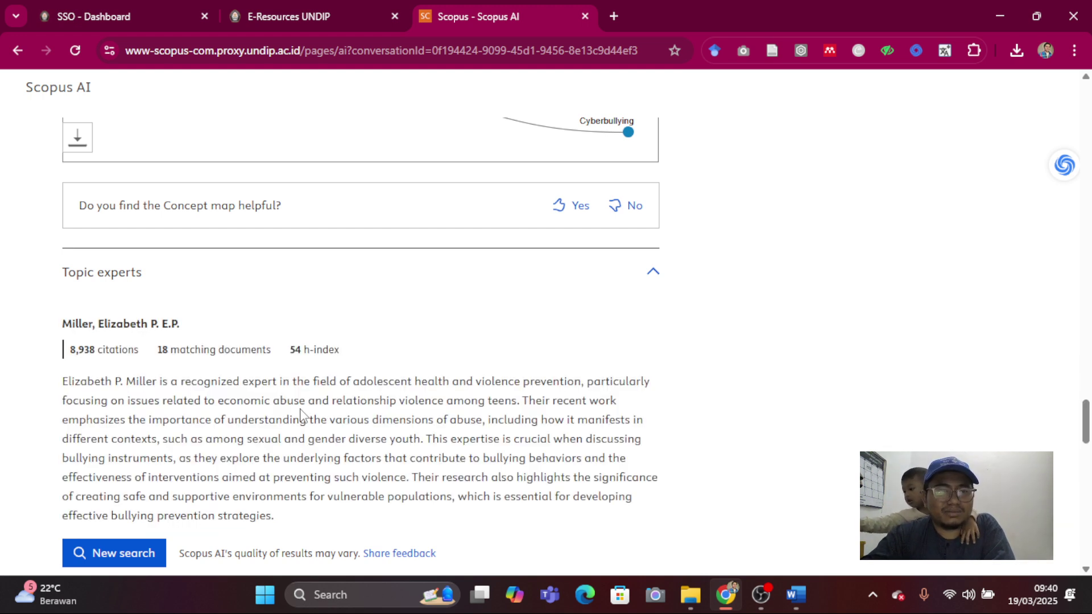
{"action": "scroll", "coordinate": [325, 295], "scroll_direction": "down", "scroll_amount": 4}
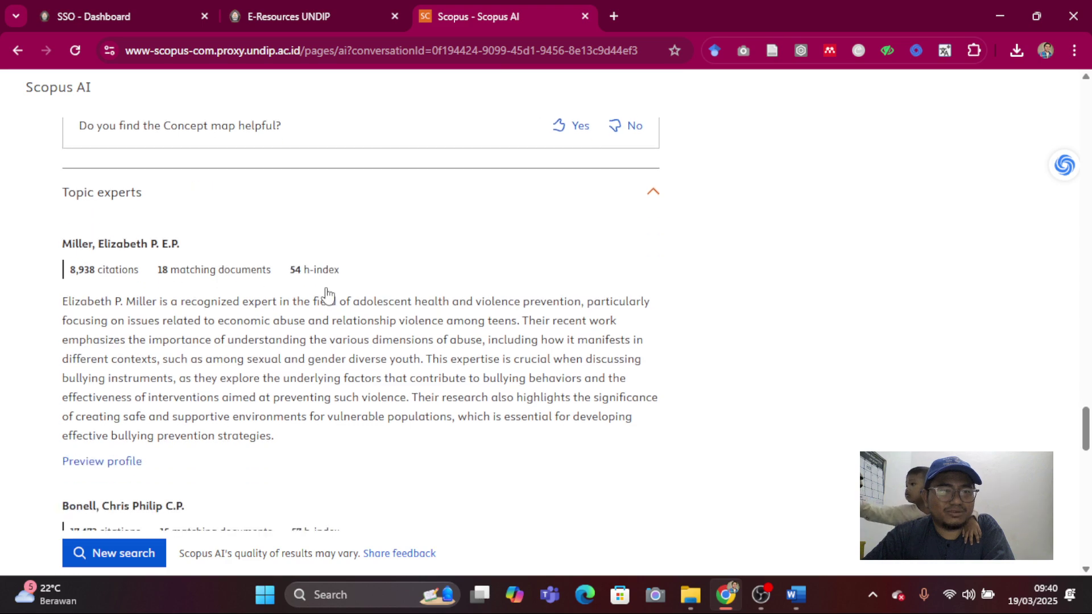
{"action": "scroll", "coordinate": [325, 295], "scroll_direction": "down", "scroll_amount": 1}
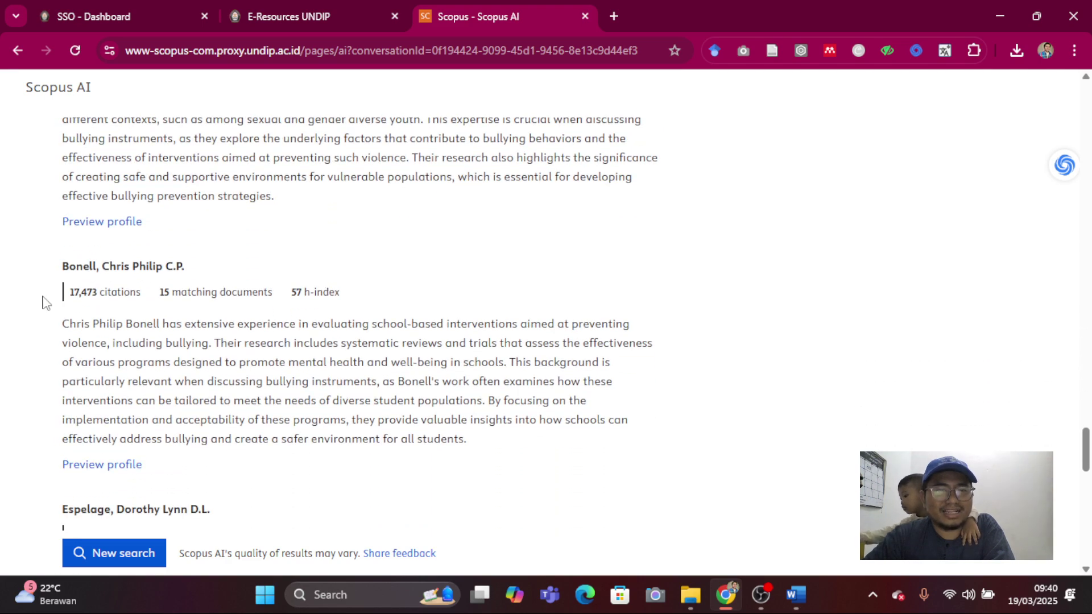
{"action": "scroll", "coordinate": [127, 291], "scroll_direction": "up", "scroll_amount": 4}
{"action": "scroll", "coordinate": [127, 294], "scroll_direction": "down", "scroll_amount": 4}
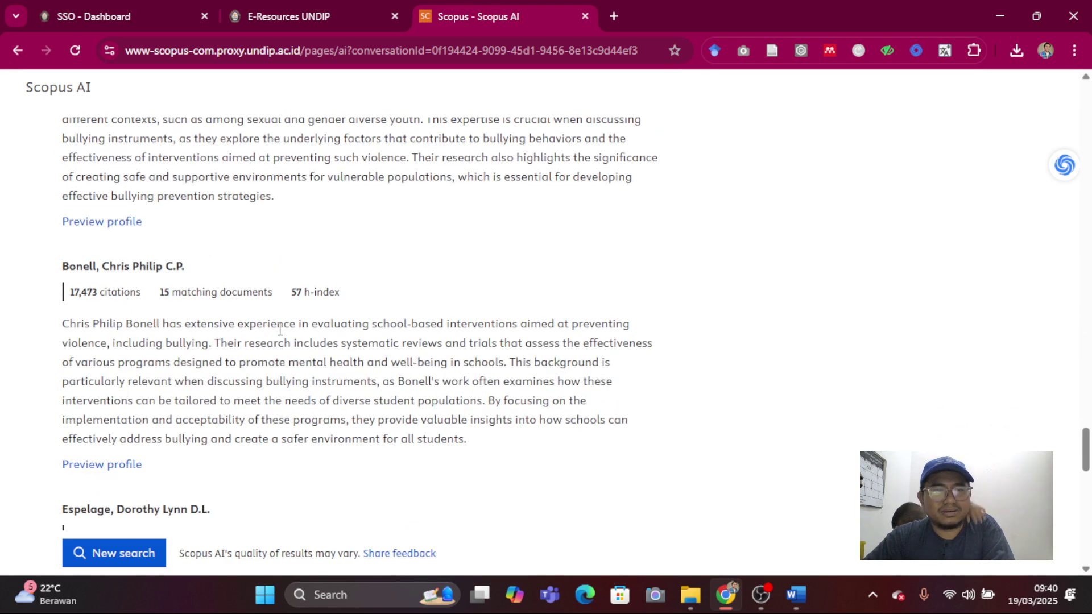
{"action": "scroll", "coordinate": [276, 341], "scroll_direction": "down", "scroll_amount": 4}
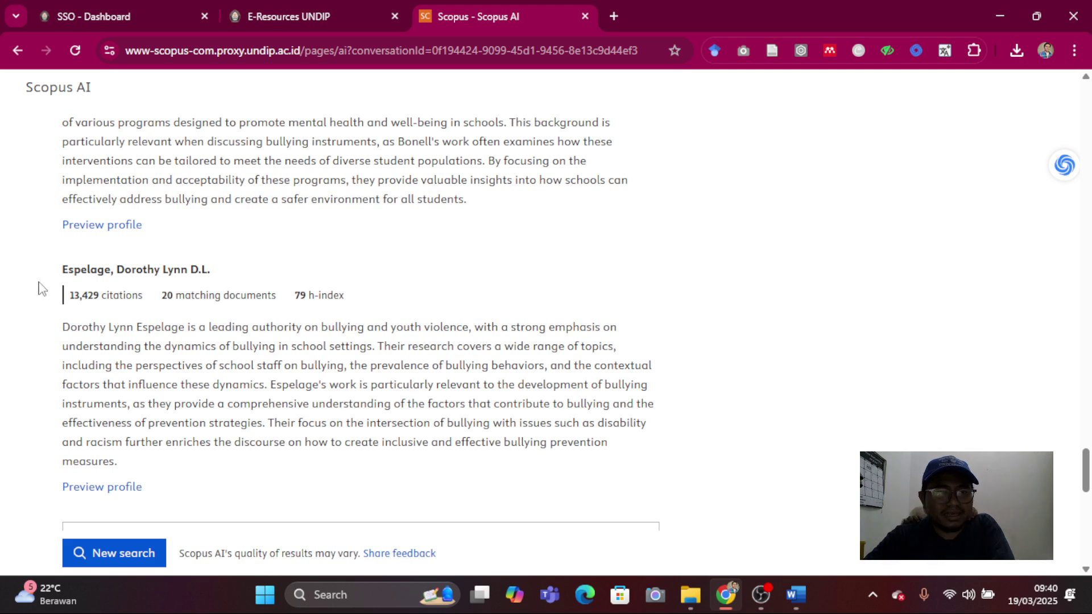
{"action": "scroll", "coordinate": [102, 285], "scroll_direction": "down", "scroll_amount": 1}
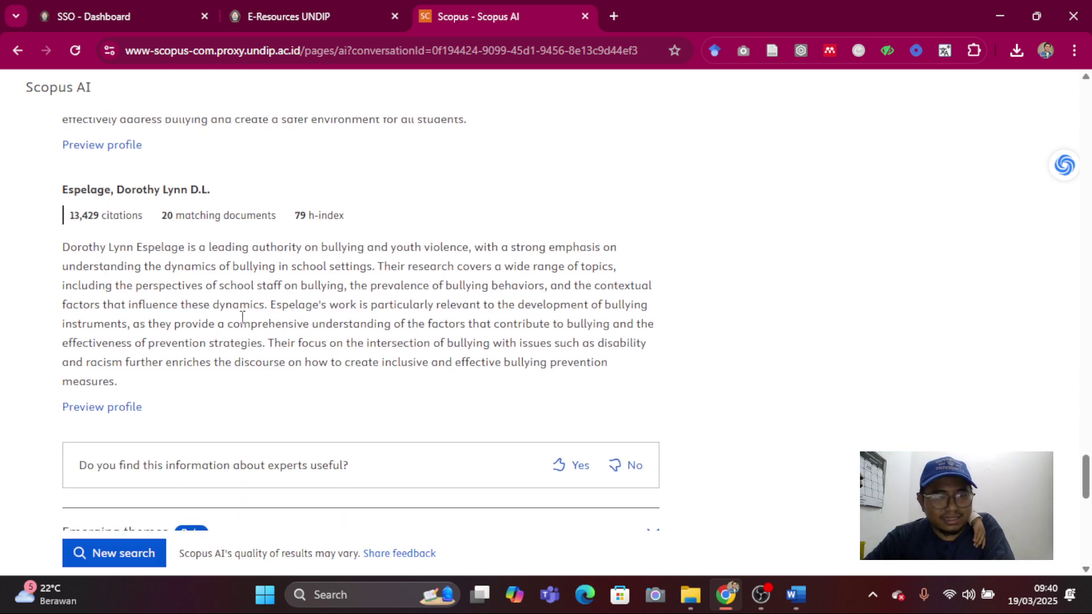
{"action": "scroll", "coordinate": [242, 317], "scroll_direction": "down", "scroll_amount": 2}
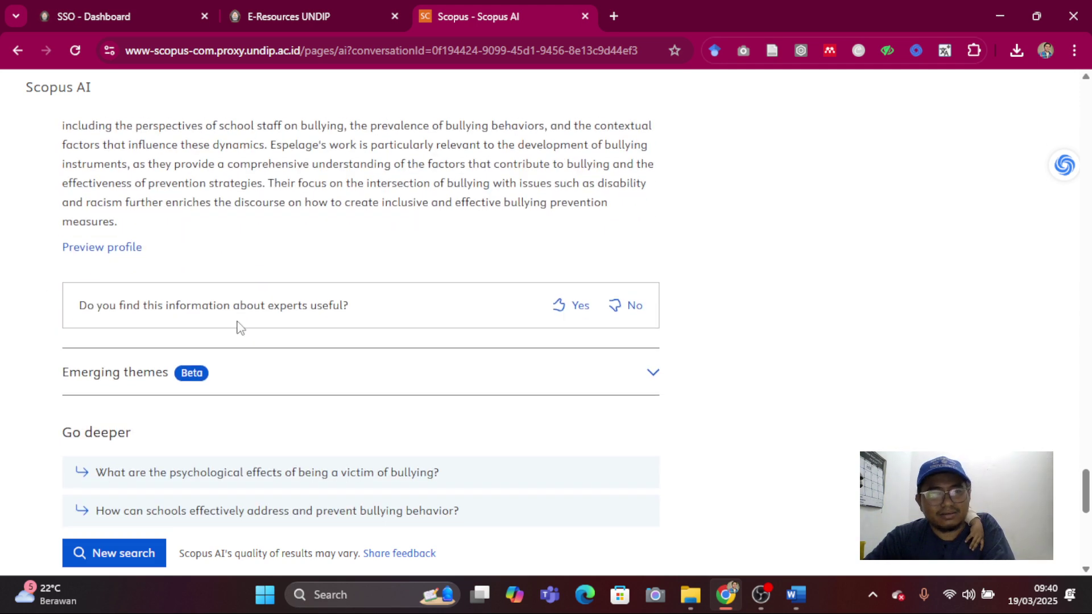
Step: Open the Emerging themes section and read the bullying assessment tools theme with its potential hypotheses
{"action": "left_click", "coordinate": [125, 376]}
{"action": "scroll", "coordinate": [424, 319], "scroll_direction": "down", "scroll_amount": 2}
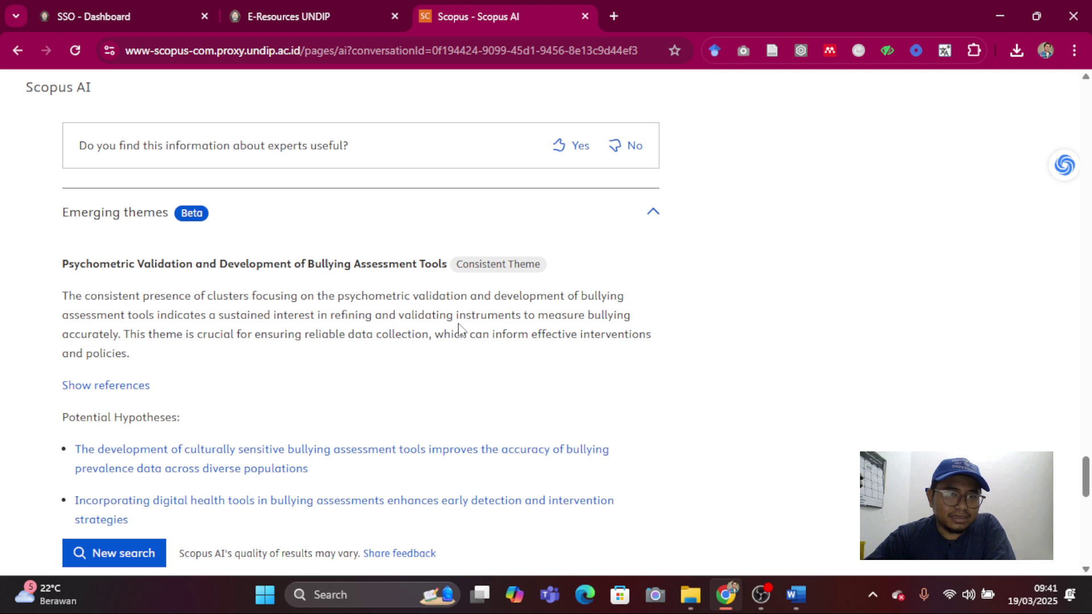
{"action": "scroll", "coordinate": [149, 188], "scroll_direction": "down", "scroll_amount": 4}
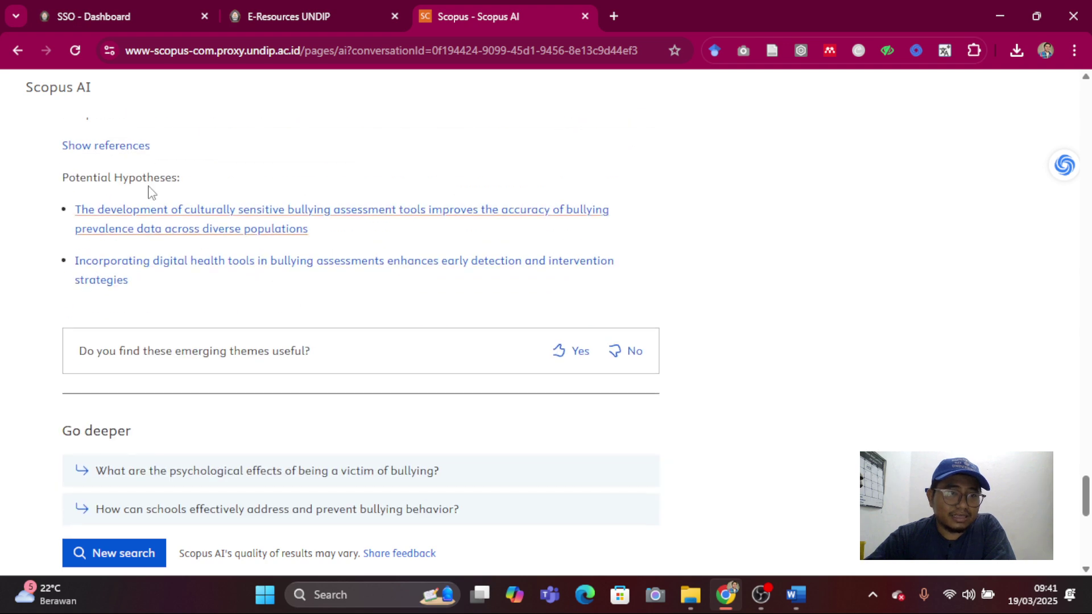
Step: Show the emerging theme's references, compare document counts for Mar 2024 - Mar 2025 and Mar 2023 - Mar 2024, skim the publications, and close the references
{"action": "left_click", "coordinate": [126, 150]}
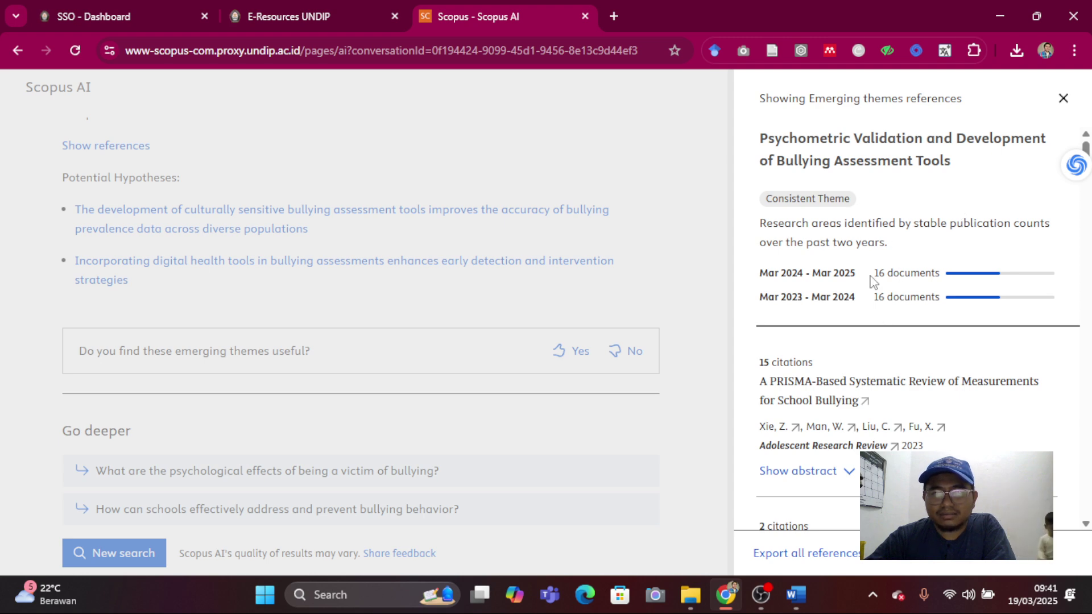
{"action": "left_click_drag", "start_coordinate": [872, 275], "coordinate": [936, 273]}
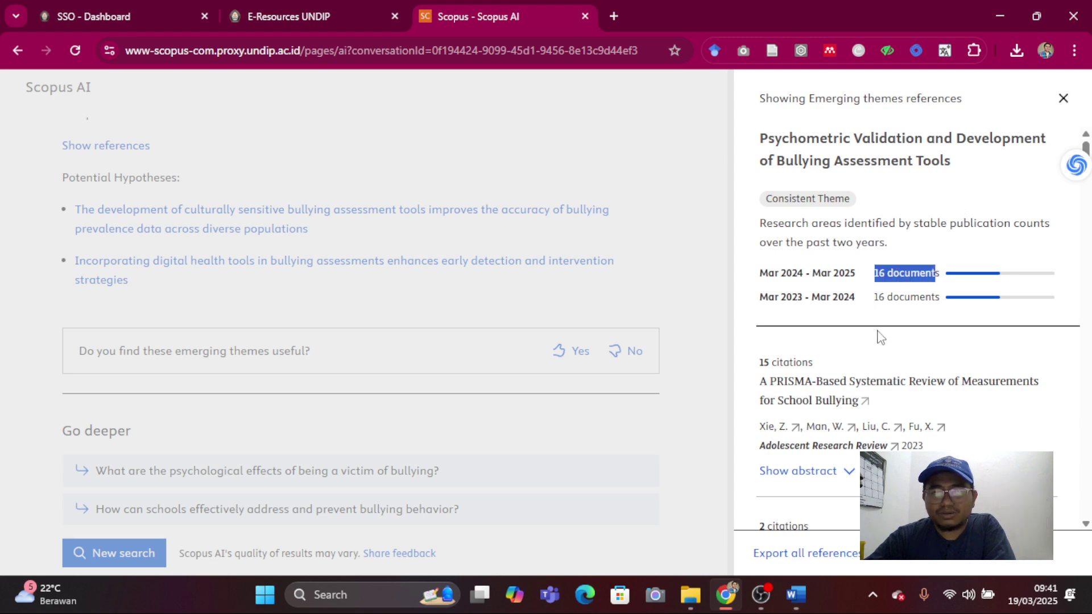
{"action": "scroll", "coordinate": [879, 337], "scroll_direction": "down", "scroll_amount": 3}
{"action": "scroll", "coordinate": [881, 333], "scroll_direction": "up", "scroll_amount": 3}
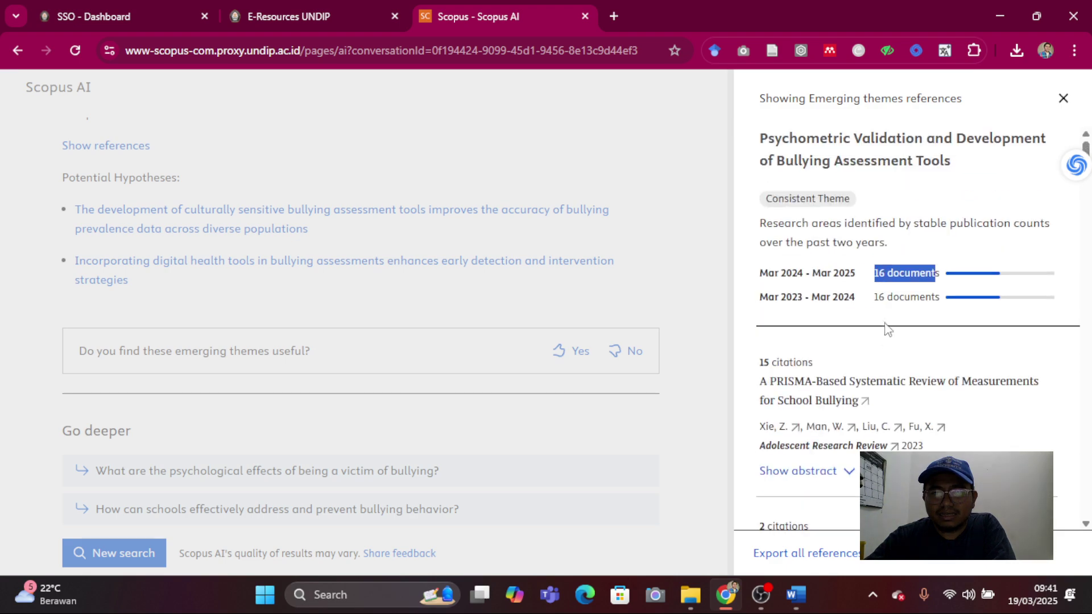
{"action": "left_click_drag", "start_coordinate": [872, 300], "coordinate": [950, 300]}
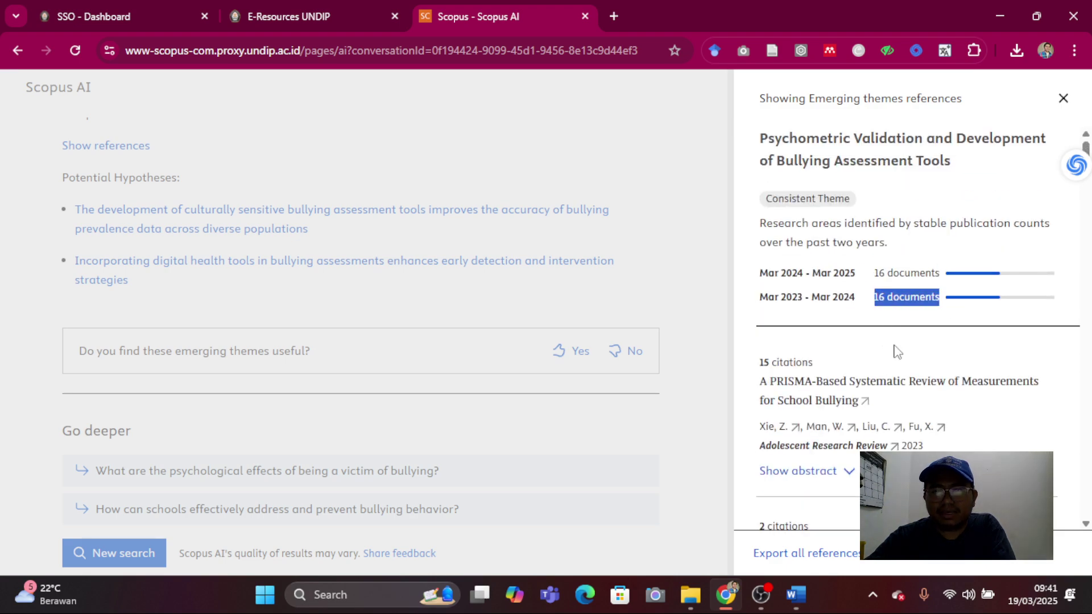
{"action": "scroll", "coordinate": [894, 348], "scroll_direction": "down", "scroll_amount": 15}
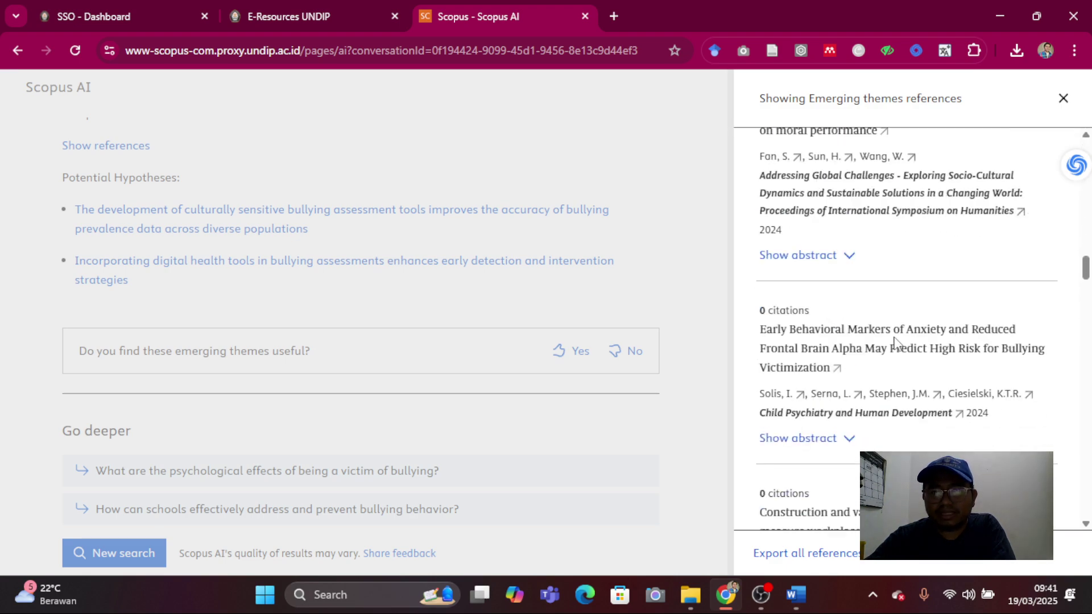
{"action": "scroll", "coordinate": [894, 341], "scroll_direction": "up", "scroll_amount": 15}
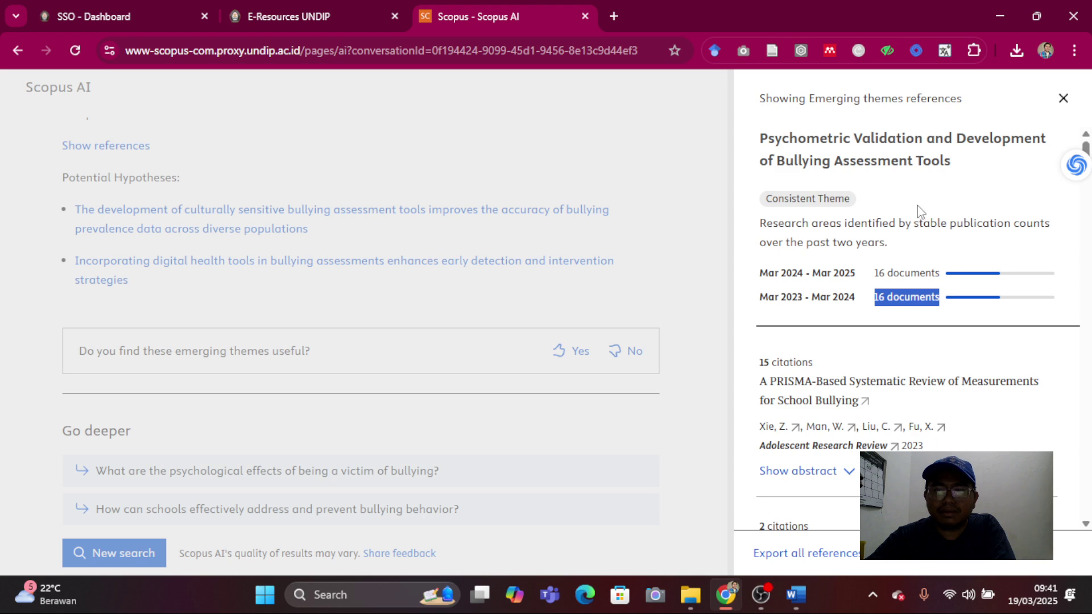
{"action": "left_click", "coordinate": [920, 211]}
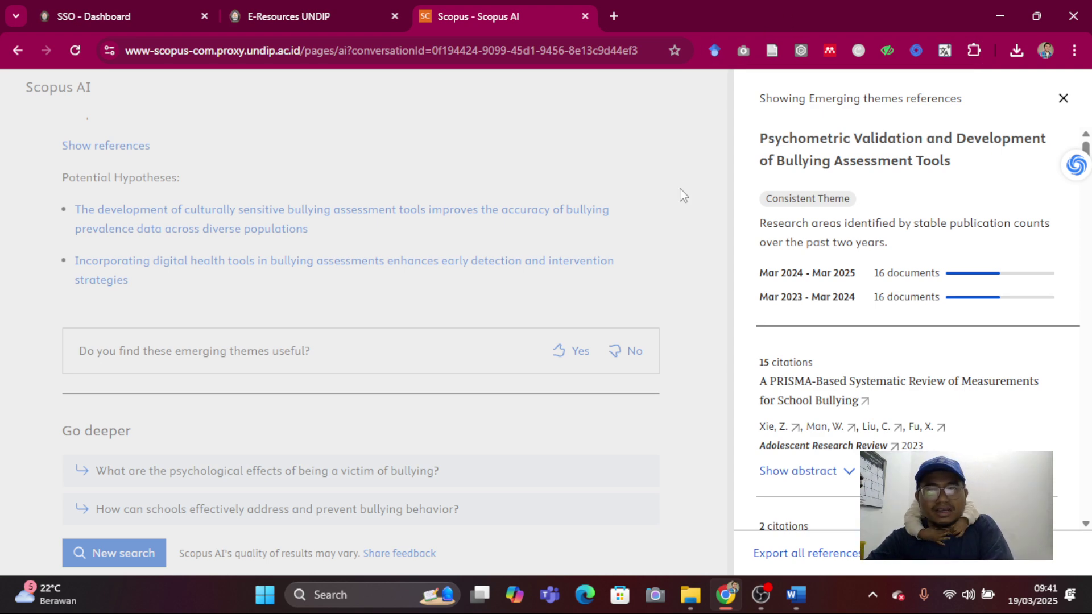
{"action": "left_click", "coordinate": [626, 195]}
Step: Run the Go deeper question "How can schools effectively address and prevent bullying behavior?"
{"action": "scroll", "coordinate": [544, 242], "scroll_direction": "down", "scroll_amount": 4}
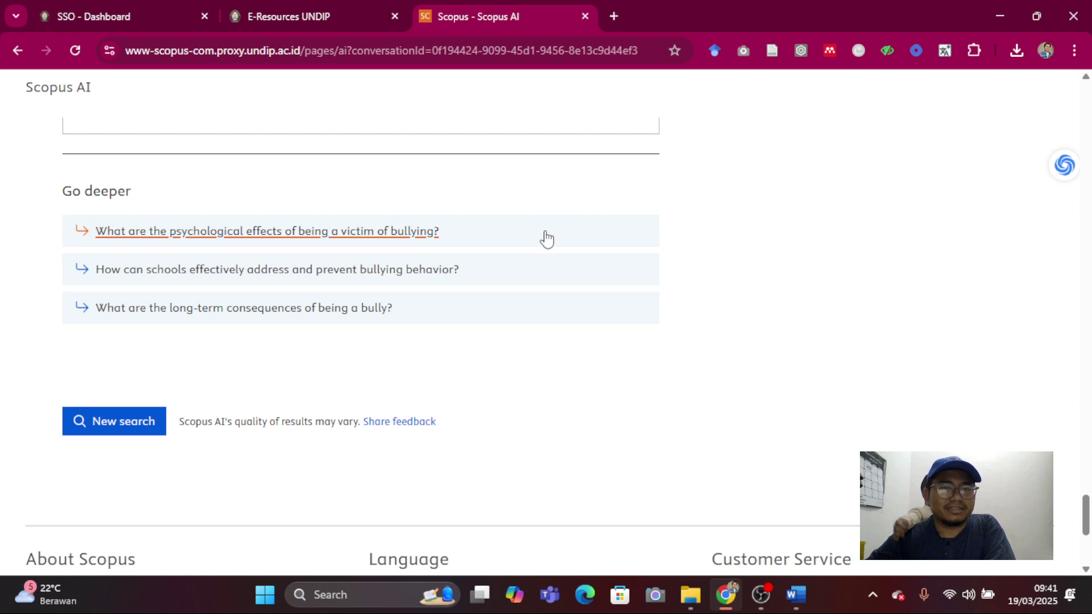
{"action": "scroll", "coordinate": [505, 242], "scroll_direction": "up", "scroll_amount": 1}
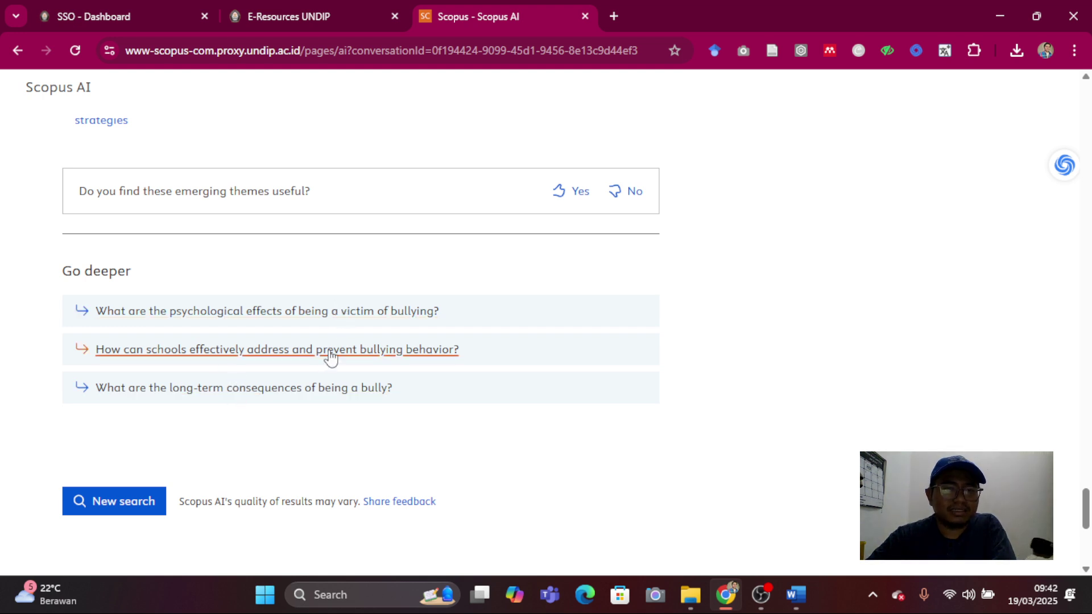
{"action": "left_click", "coordinate": [328, 360]}
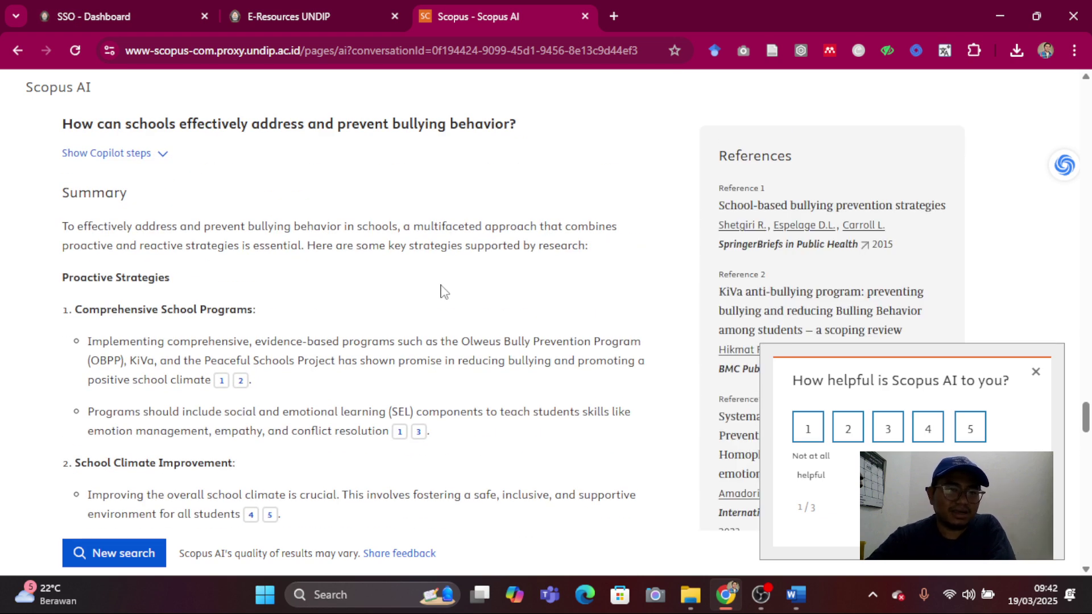
Step: Read the new answer's Proactive Strategies, covering comprehensive school programs, school climate improvement and parental involvement
{"action": "scroll", "coordinate": [444, 291], "scroll_direction": "down", "scroll_amount": 2}
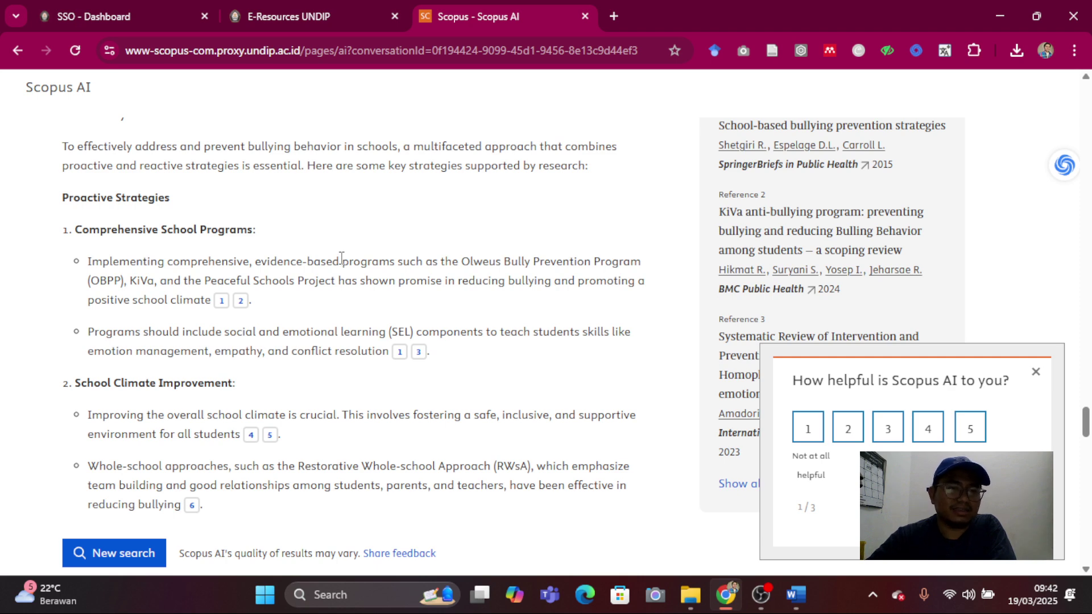
{"action": "scroll", "coordinate": [342, 257], "scroll_direction": "down", "scroll_amount": 3}
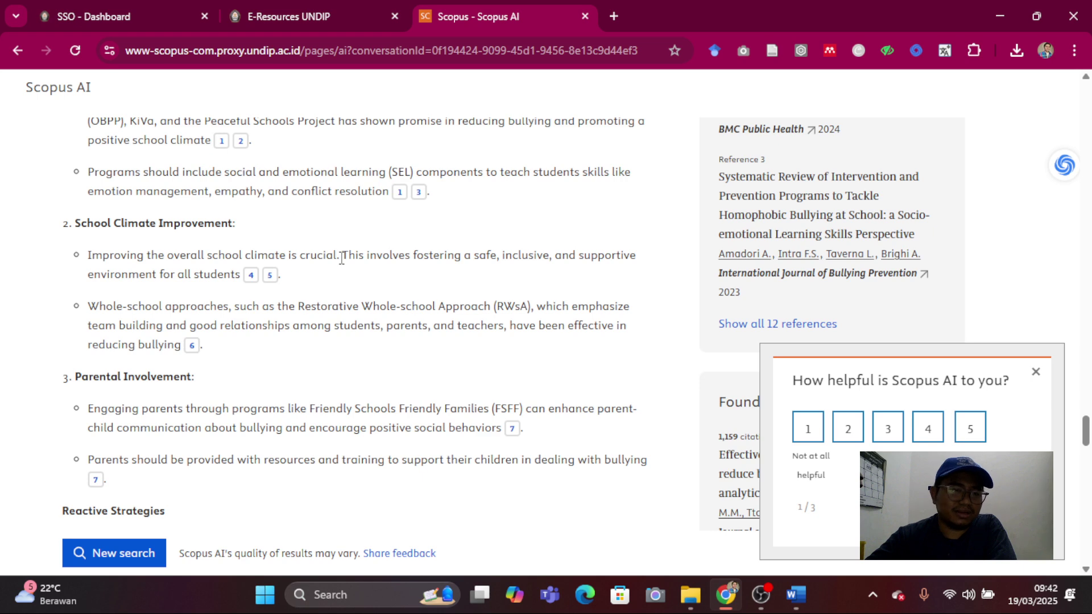
{"action": "scroll", "coordinate": [332, 255], "scroll_direction": "up", "scroll_amount": 3}
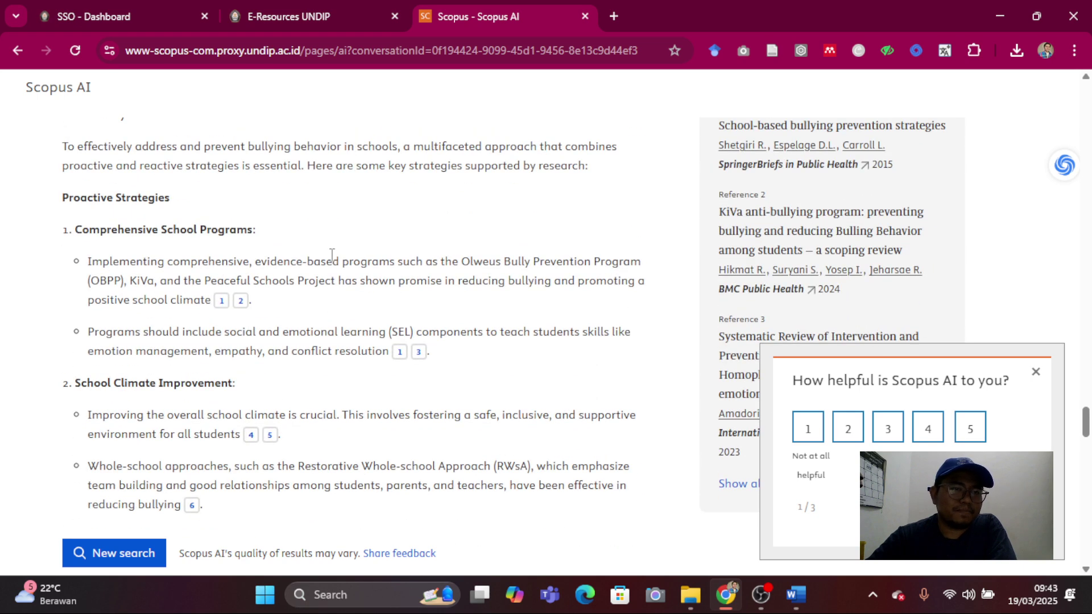
{"action": "scroll", "coordinate": [331, 254], "scroll_direction": "down", "scroll_amount": 3}
{"action": "scroll", "coordinate": [332, 254], "scroll_direction": "down", "scroll_amount": 3}
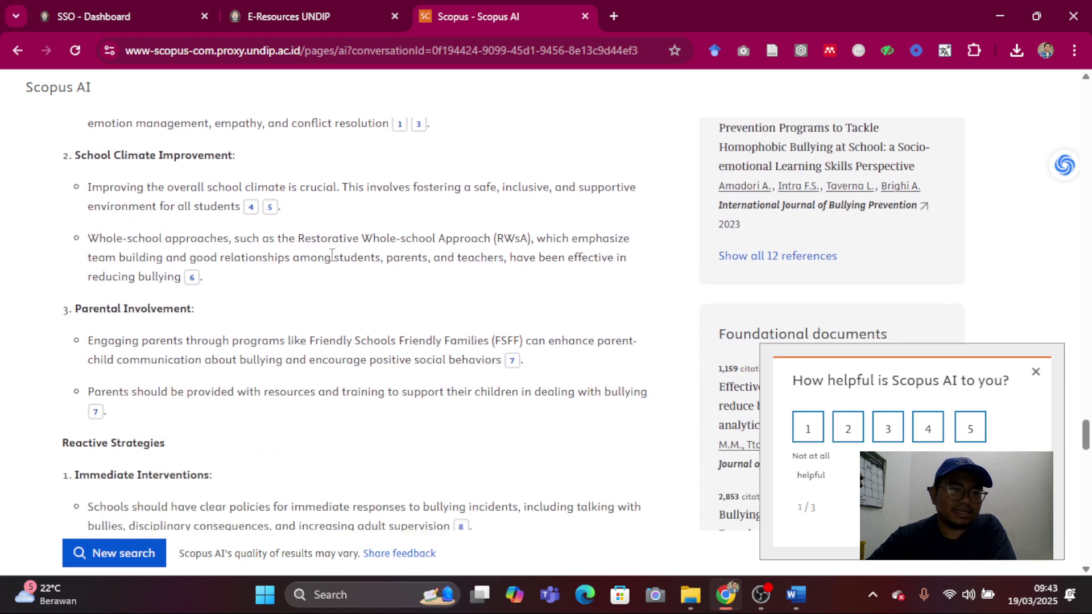
{"action": "scroll", "coordinate": [331, 254], "scroll_direction": "up", "scroll_amount": 5}
{"action": "scroll", "coordinate": [331, 254], "scroll_direction": "up", "scroll_amount": 2}
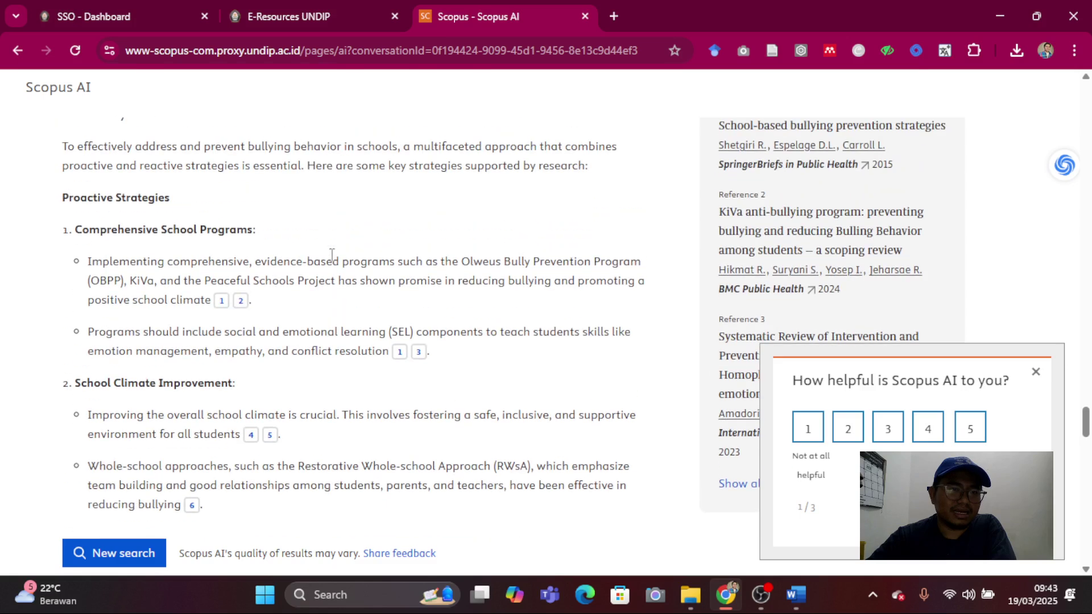
{"action": "scroll", "coordinate": [307, 364], "scroll_direction": "down", "scroll_amount": 4}
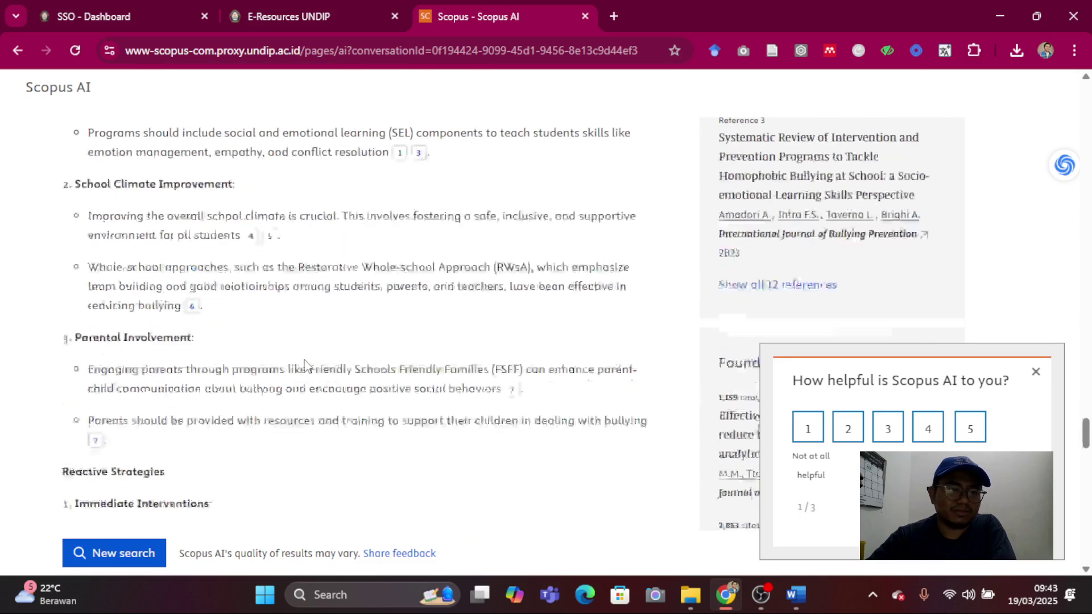
Step: Read the answer's Reactive Strategies on immediate interventions and support for victims, continuing into Holistic and Inclusive Approaches
{"action": "scroll", "coordinate": [380, 307], "scroll_direction": "down", "scroll_amount": 3}
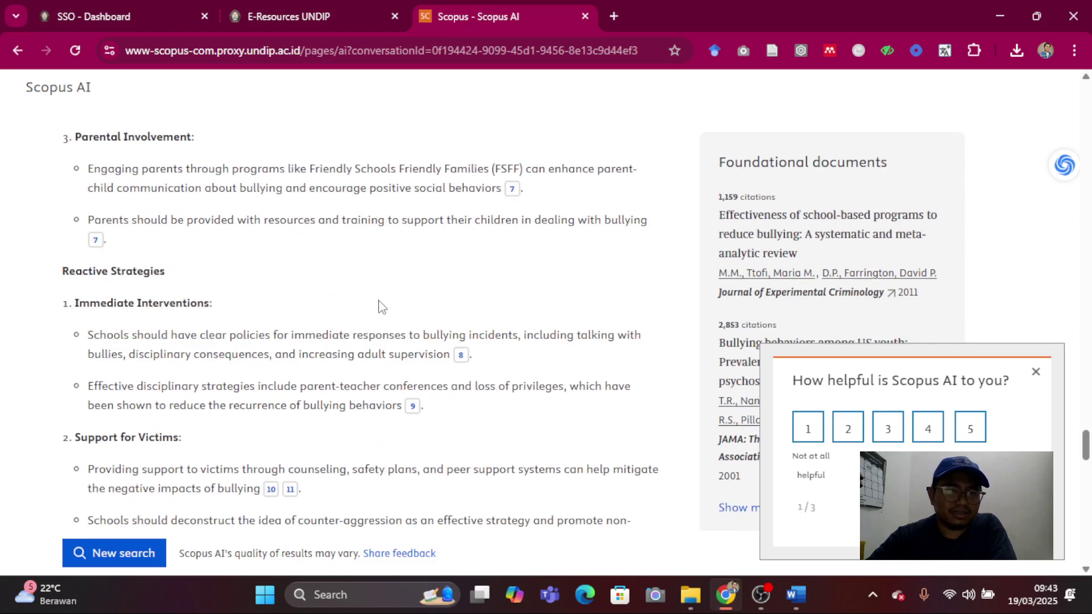
{"action": "scroll", "coordinate": [381, 290], "scroll_direction": "down", "scroll_amount": 3}
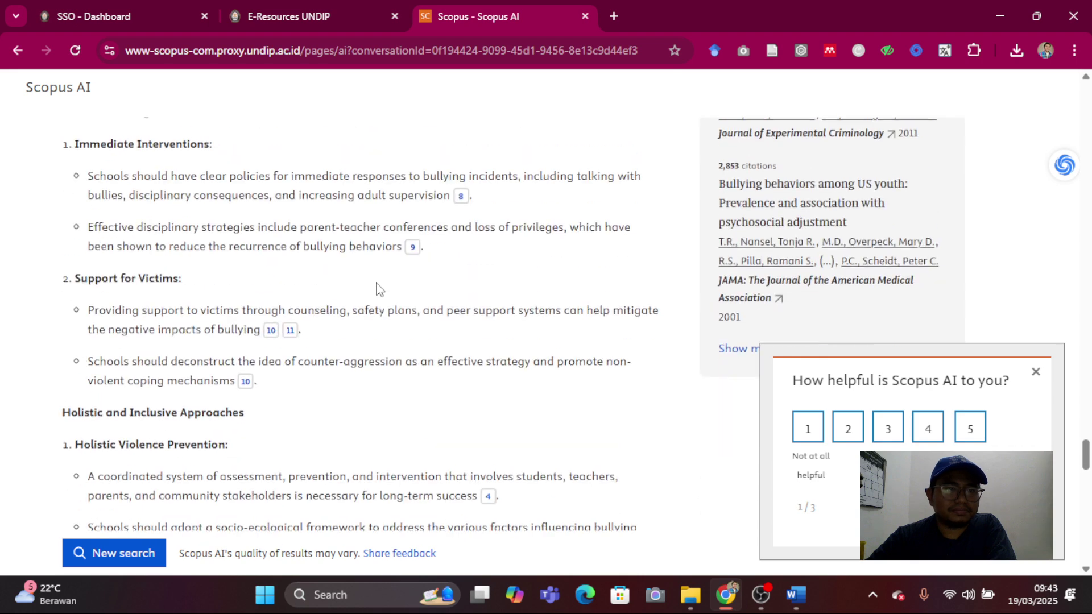
{"action": "scroll", "coordinate": [380, 290], "scroll_direction": "up", "scroll_amount": 3}
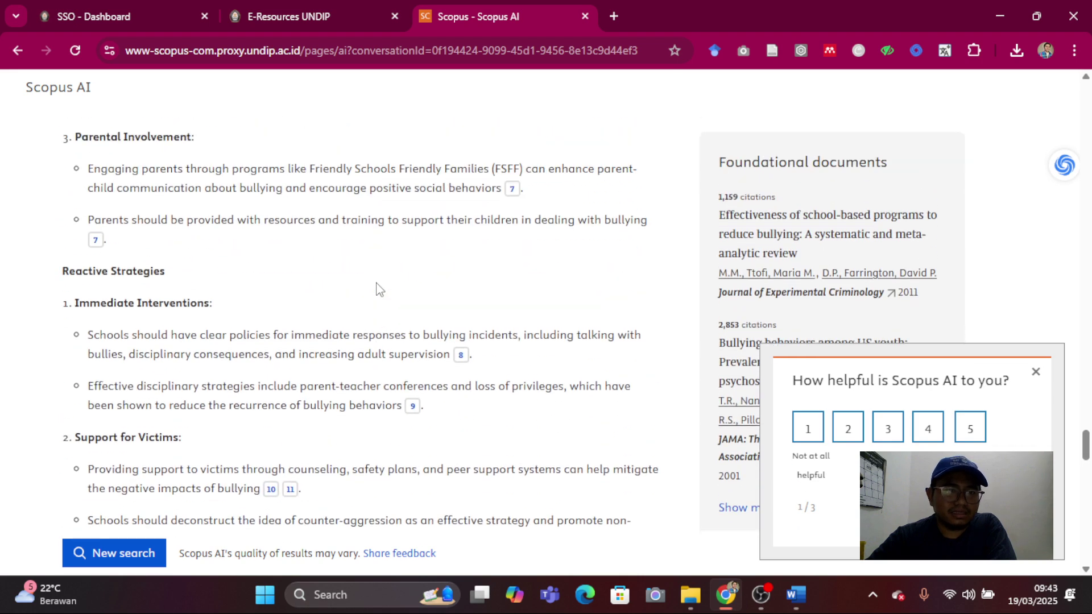
{"action": "scroll", "coordinate": [380, 290], "scroll_direction": "down", "scroll_amount": 3}
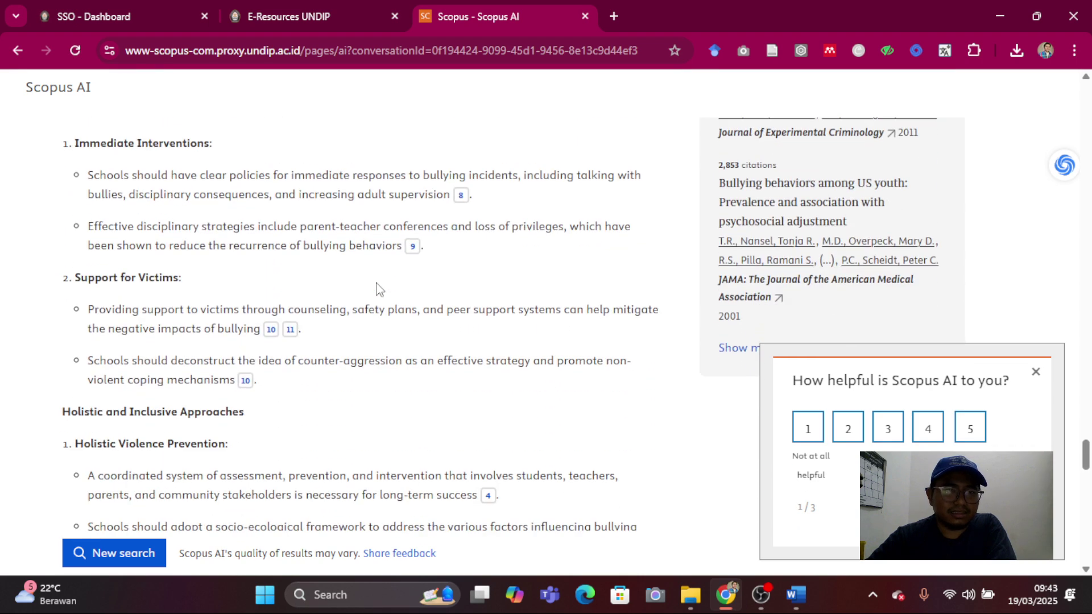
{"action": "scroll", "coordinate": [380, 289], "scroll_direction": "down", "scroll_amount": 2}
{"action": "scroll", "coordinate": [380, 289], "scroll_direction": "up", "scroll_amount": 2}
{"action": "scroll", "coordinate": [381, 290], "scroll_direction": "up", "scroll_amount": 3}
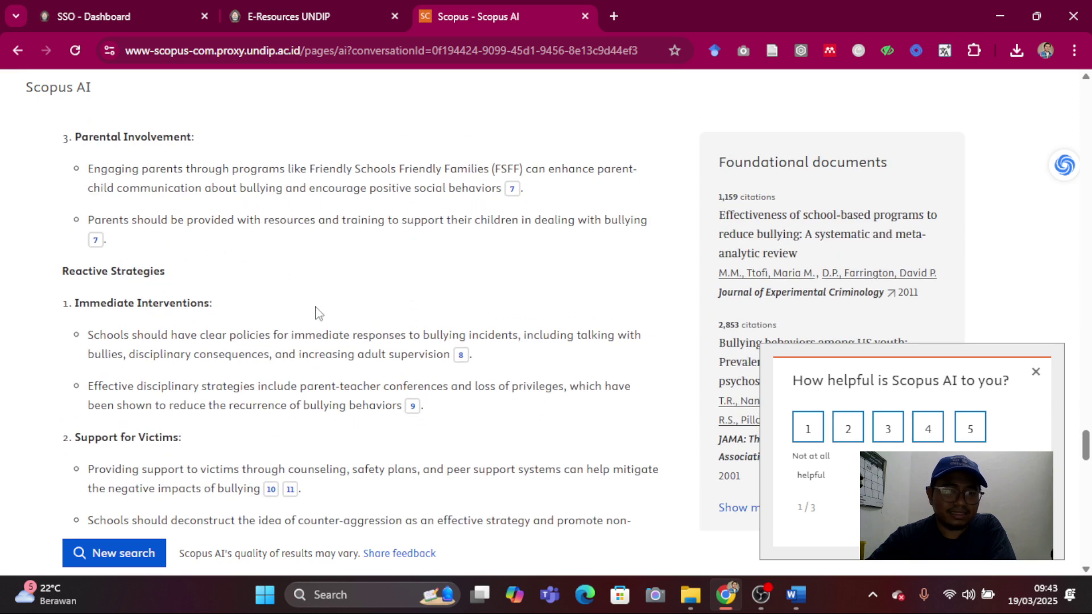
{"action": "scroll", "coordinate": [317, 310], "scroll_direction": "down", "scroll_amount": 3}
{"action": "scroll", "coordinate": [317, 310], "scroll_direction": "down", "scroll_amount": 3}
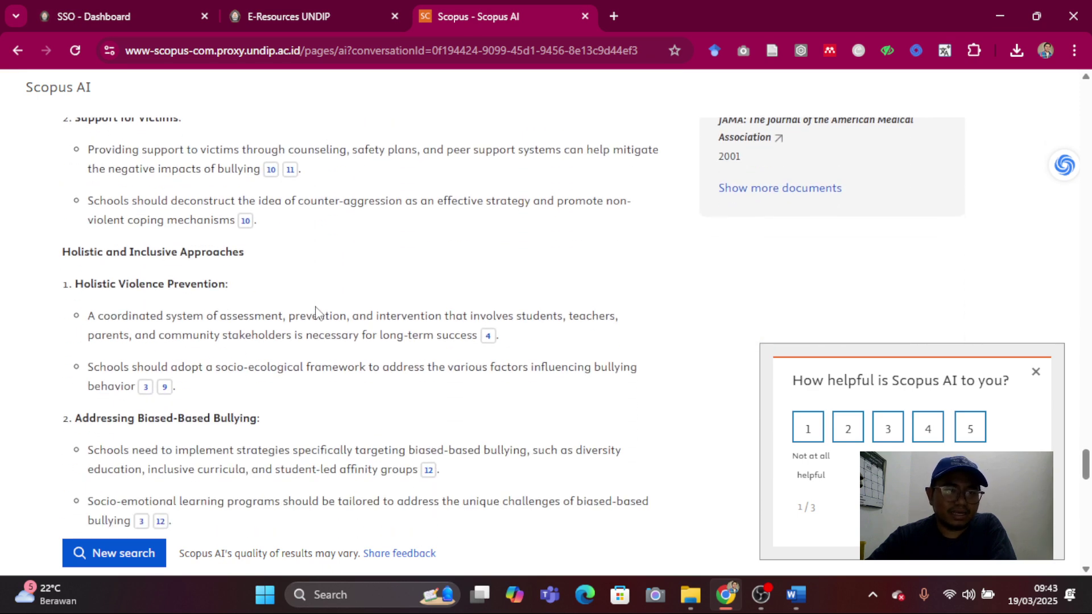
Step: Examine the Summary Table of strategies, descriptions and evidence, highlighting it from the header row through Addressing Biased-Based Bullying
{"action": "scroll", "coordinate": [317, 311], "scroll_direction": "down", "scroll_amount": 2}
{"action": "scroll", "coordinate": [367, 345], "scroll_direction": "down", "scroll_amount": 3}
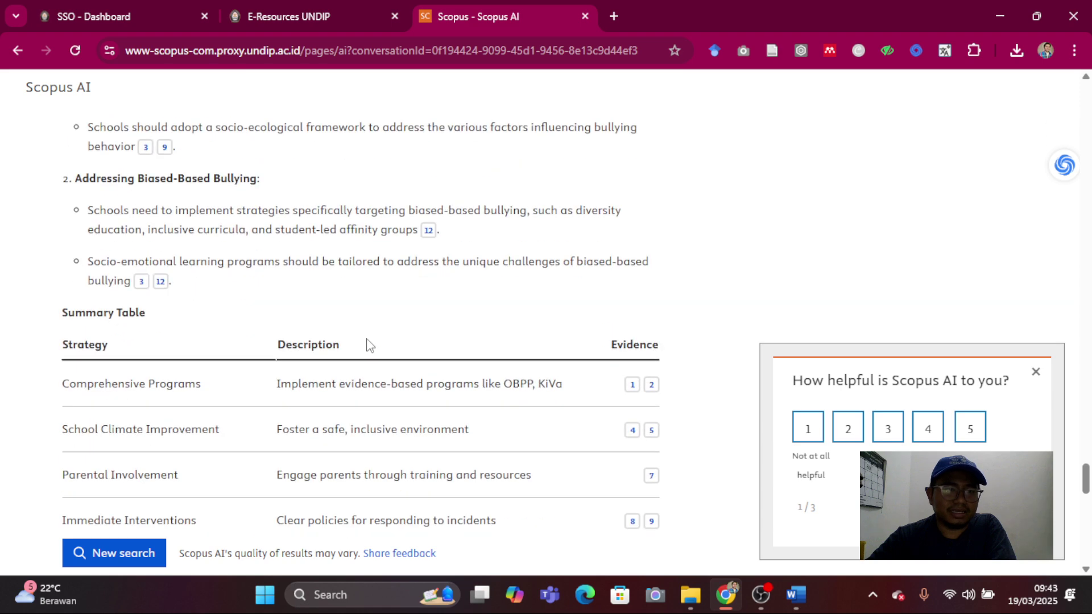
{"action": "scroll", "coordinate": [449, 316], "scroll_direction": "down", "scroll_amount": 3}
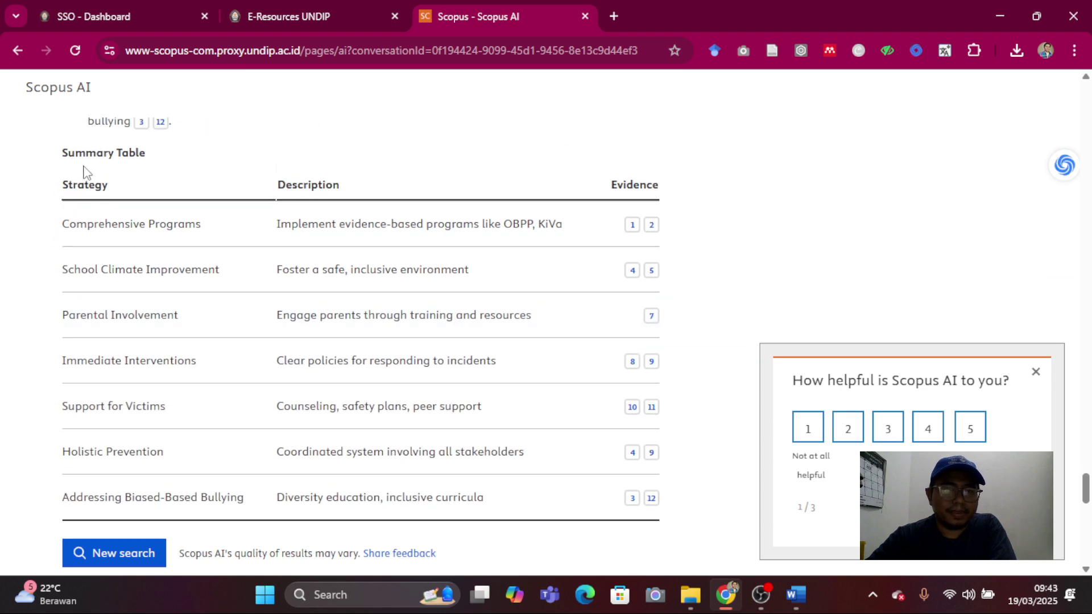
{"action": "left_click_drag", "start_coordinate": [63, 191], "coordinate": [684, 476]}
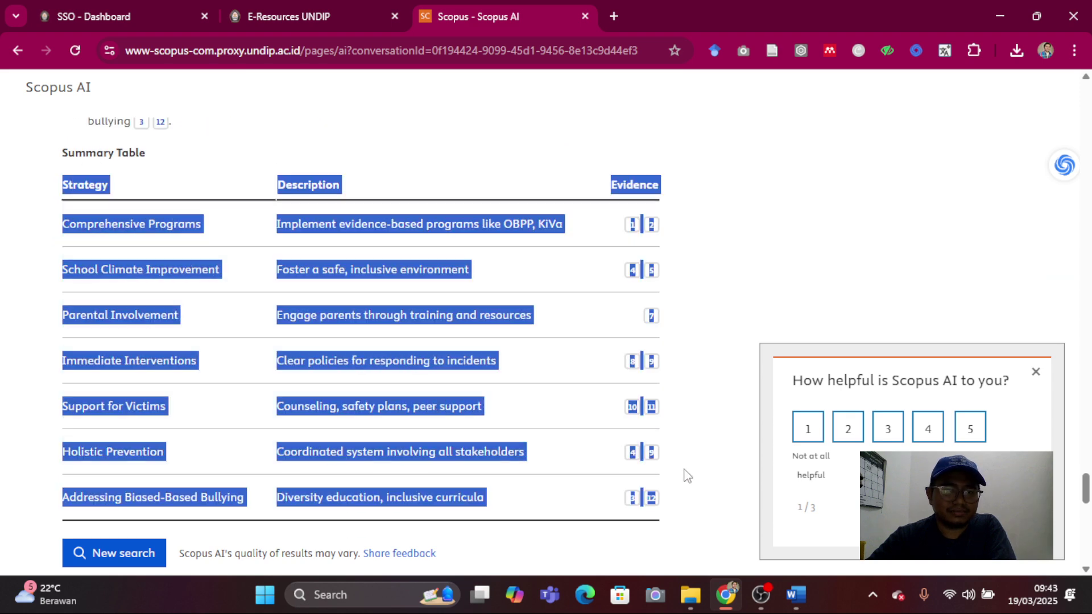
{"action": "left_click", "coordinate": [457, 175]}
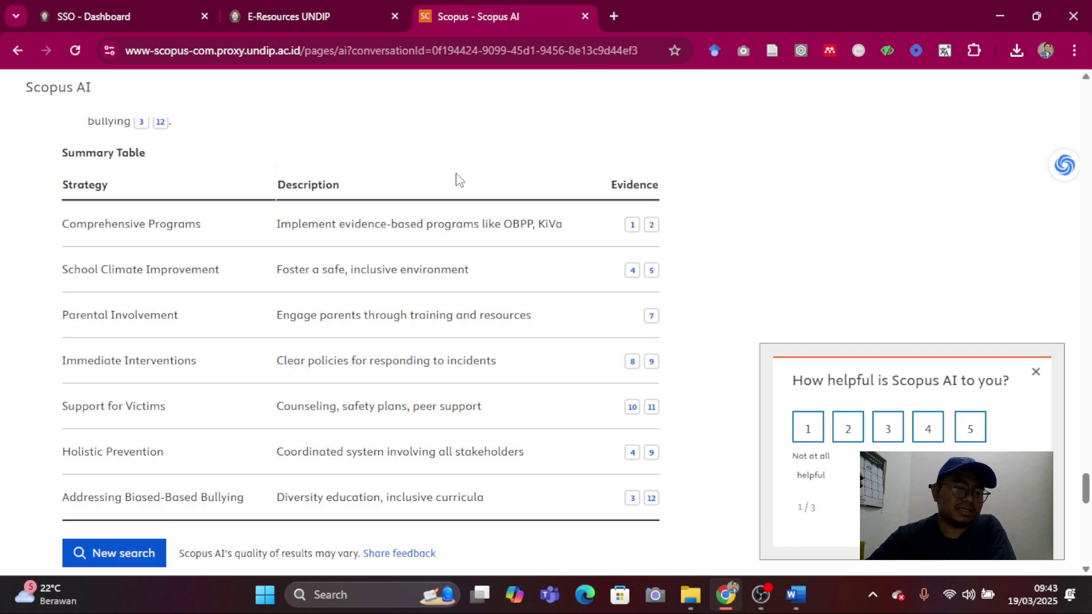
Step: Review the answer again from its question heading down to the Summary Table, highlight the table's strategy rows, and check the closing statement
{"action": "scroll", "coordinate": [445, 153], "scroll_direction": "up", "scroll_amount": 3}
{"action": "scroll", "coordinate": [445, 153], "scroll_direction": "up", "scroll_amount": 15}
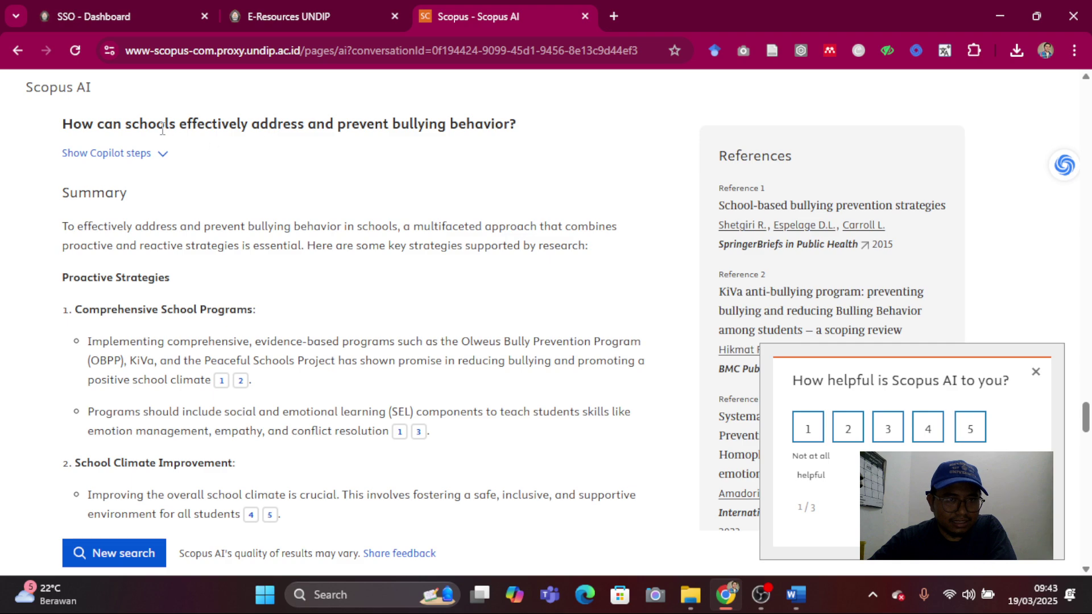
{"action": "scroll", "coordinate": [426, 325], "scroll_direction": "down", "scroll_amount": 15}
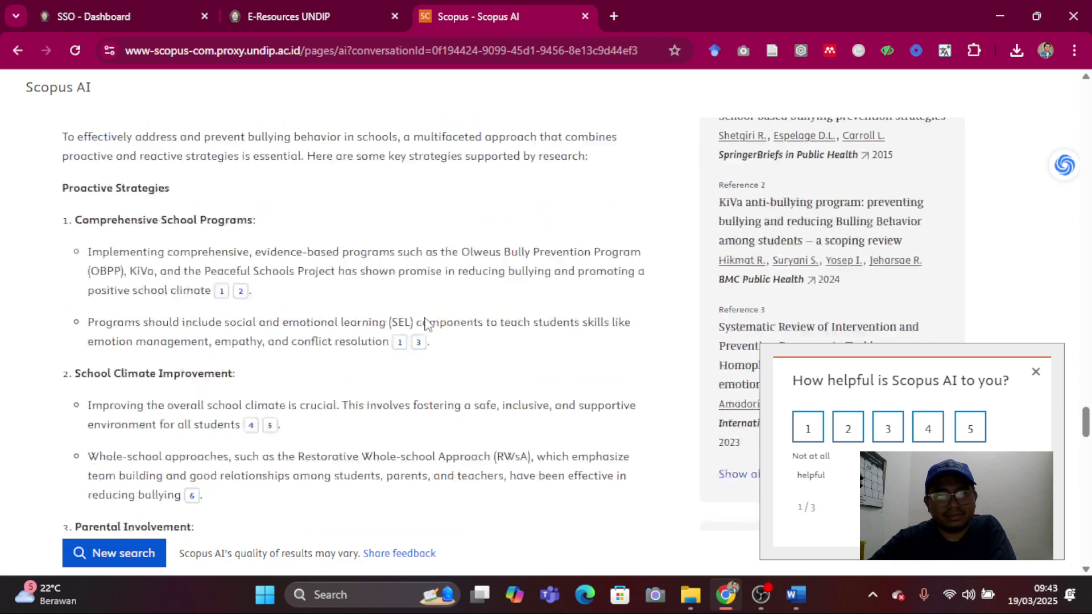
{"action": "scroll", "coordinate": [426, 322], "scroll_direction": "down", "scroll_amount": 1}
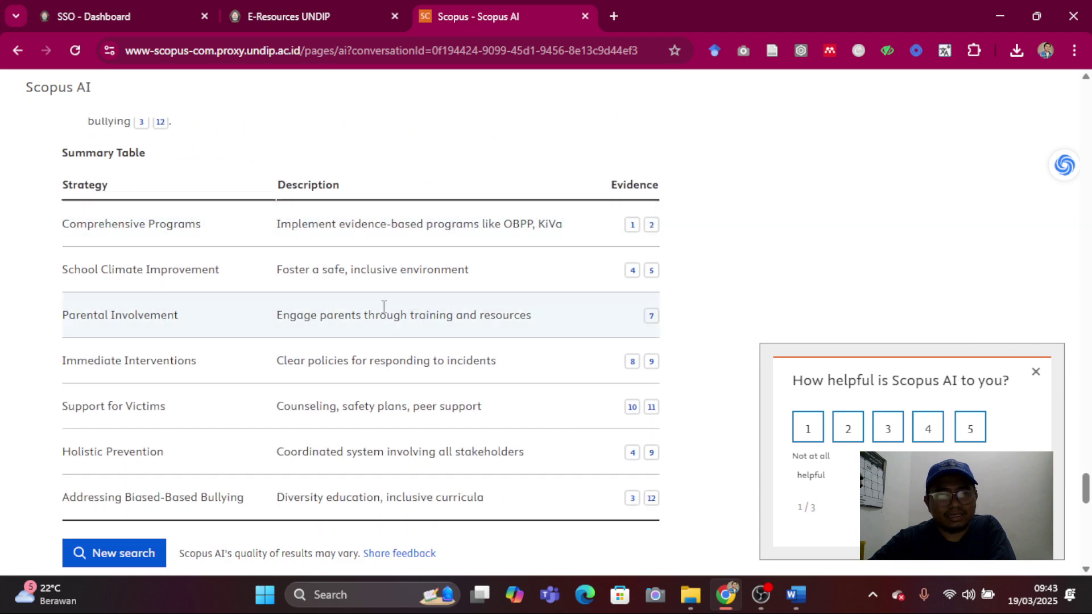
{"action": "left_click_drag", "start_coordinate": [67, 223], "coordinate": [692, 480]}
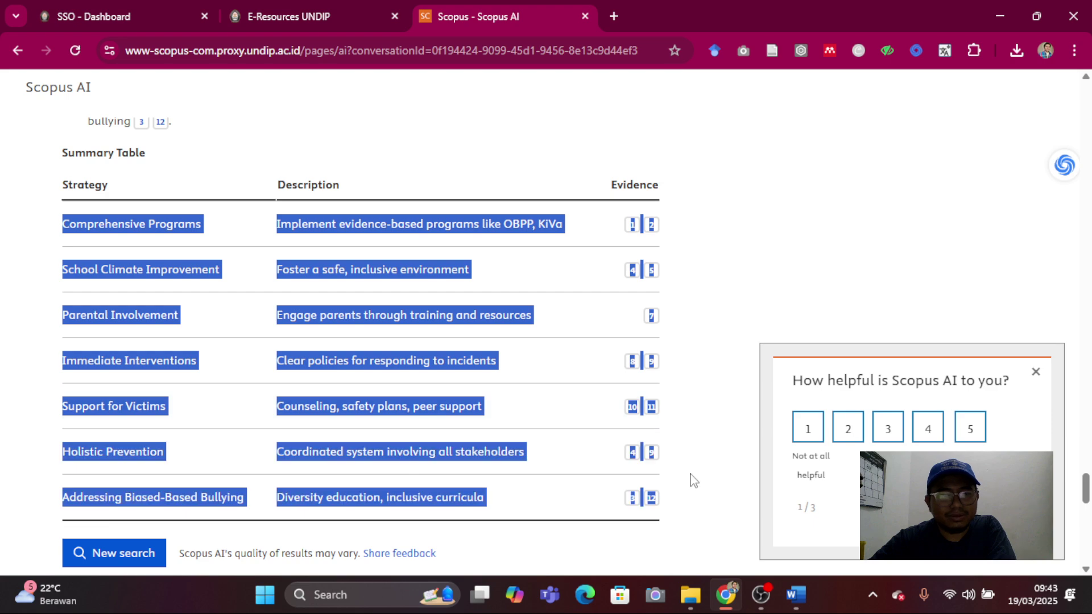
{"action": "scroll", "coordinate": [41, 340], "scroll_direction": "down", "scroll_amount": 1}
{"action": "left_click", "coordinate": [45, 332]}
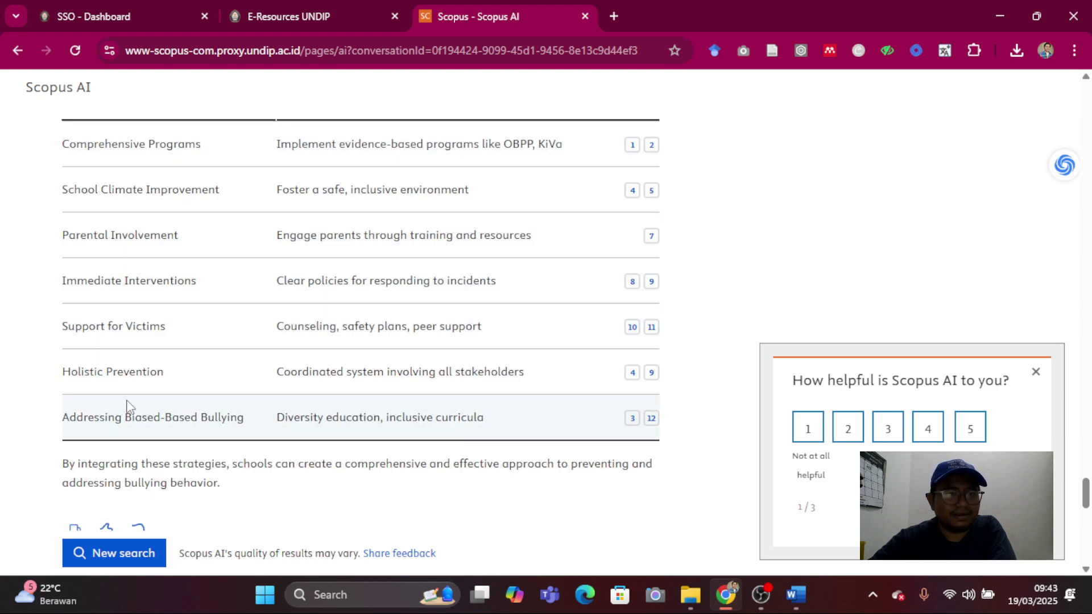
Step: Return to the first answer on bullying instruments and review its Workplace and School Bullying Instruments sections
{"action": "scroll", "coordinate": [290, 348], "scroll_direction": "up", "scroll_amount": 10}
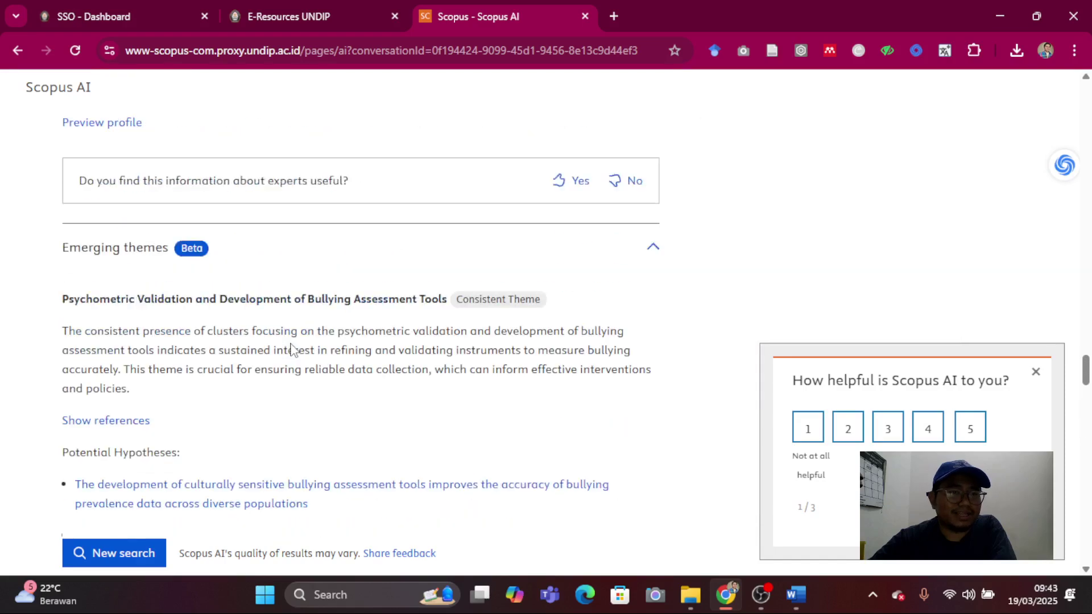
{"action": "scroll", "coordinate": [291, 348], "scroll_direction": "up", "scroll_amount": 15}
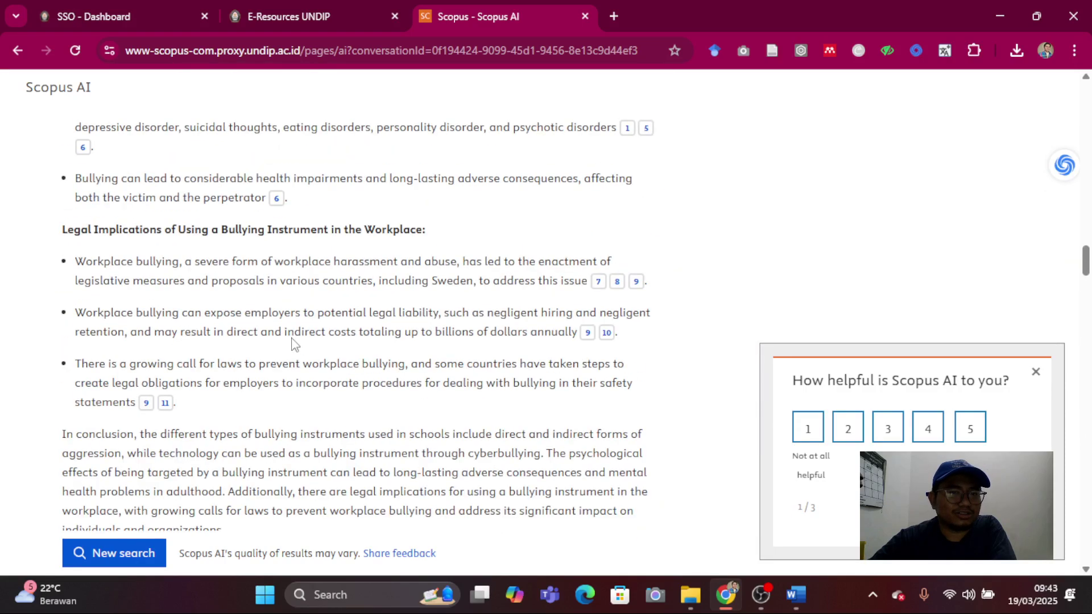
{"action": "scroll", "coordinate": [293, 345], "scroll_direction": "up", "scroll_amount": 15}
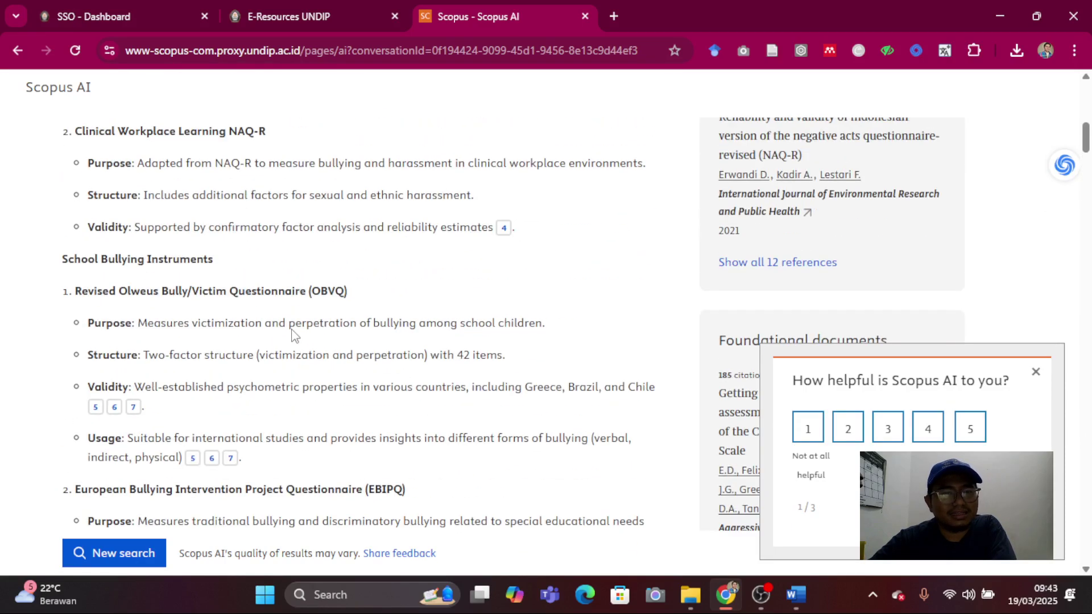
{"action": "scroll", "coordinate": [294, 336], "scroll_direction": "up", "scroll_amount": 10}
{"action": "scroll", "coordinate": [294, 329], "scroll_direction": "down", "scroll_amount": 5}
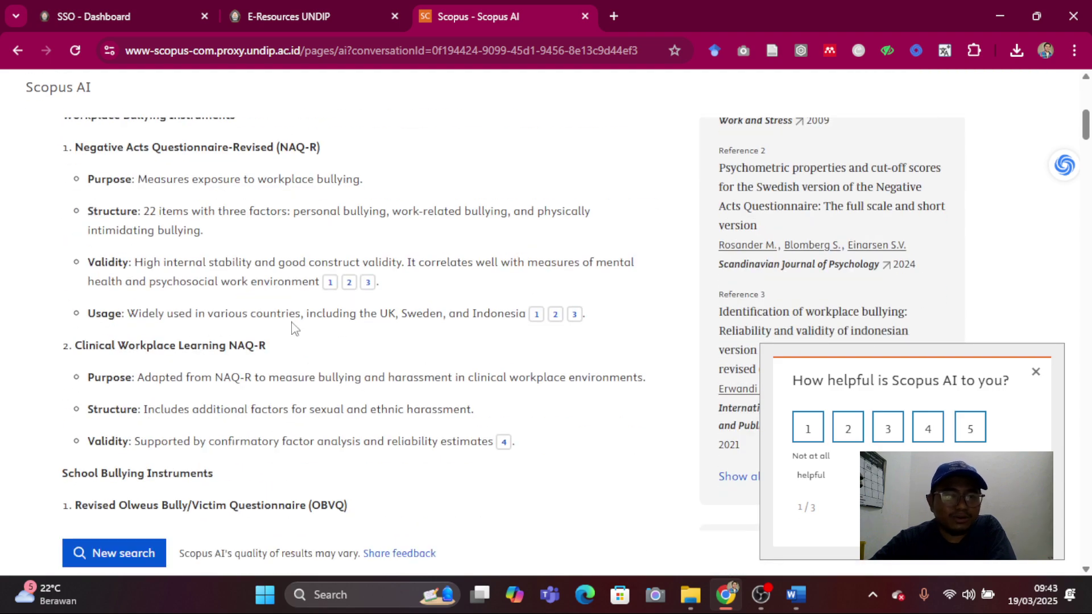
{"action": "scroll", "coordinate": [294, 329], "scroll_direction": "down", "scroll_amount": 20}
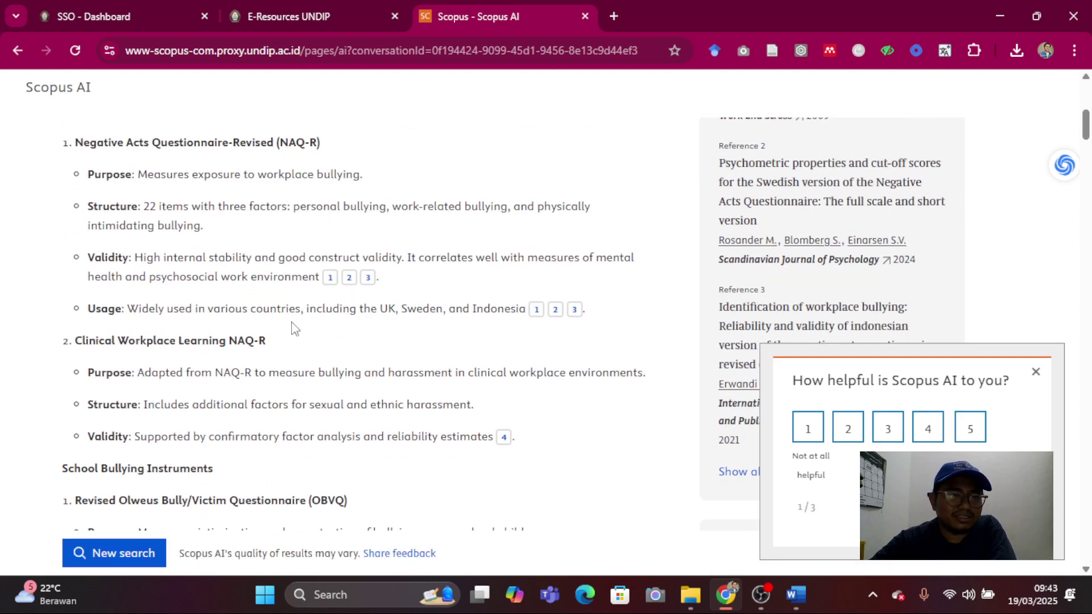
Step: Examine the bullying instruments' Summary Table through the Cisneros Self-test row, highlight its contents, and clear the highlight
{"action": "scroll", "coordinate": [292, 329], "scroll_direction": "up", "scroll_amount": 4}
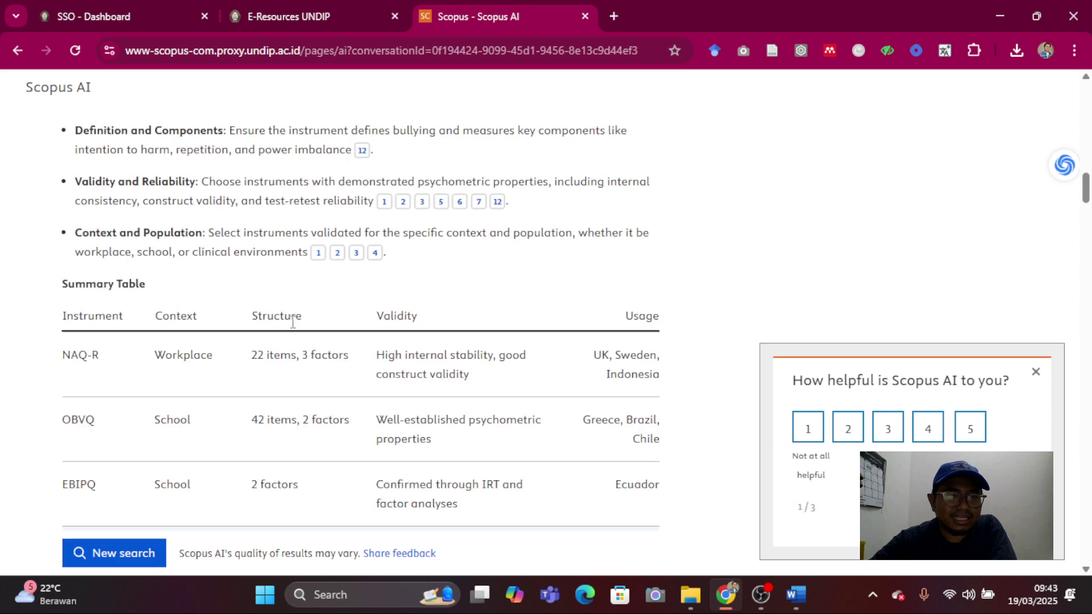
{"action": "scroll", "coordinate": [239, 325], "scroll_direction": "down", "scroll_amount": 3}
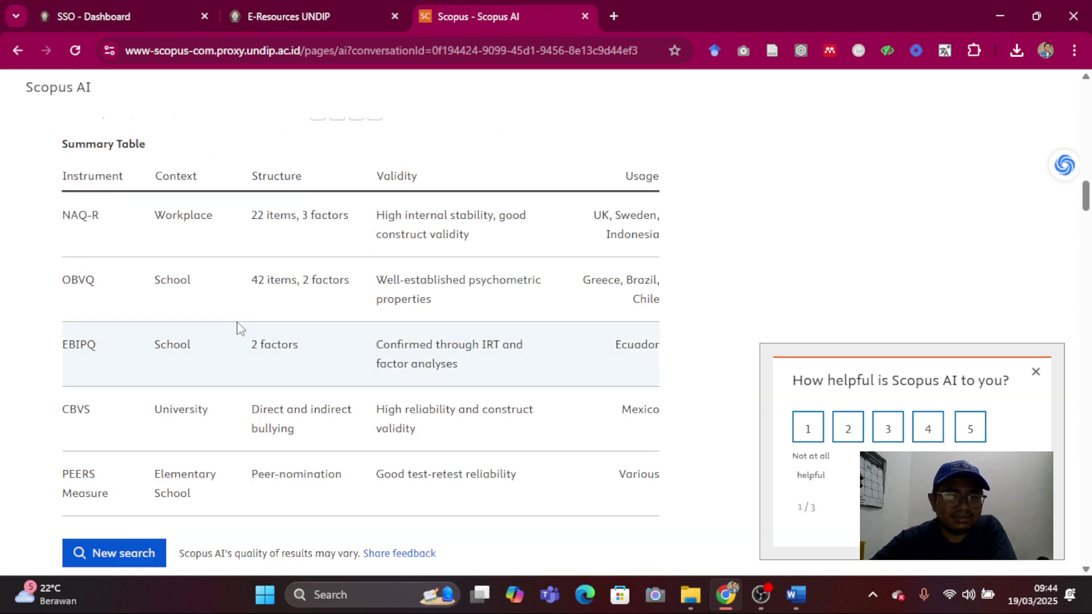
{"action": "scroll", "coordinate": [438, 322], "scroll_direction": "down", "scroll_amount": 3}
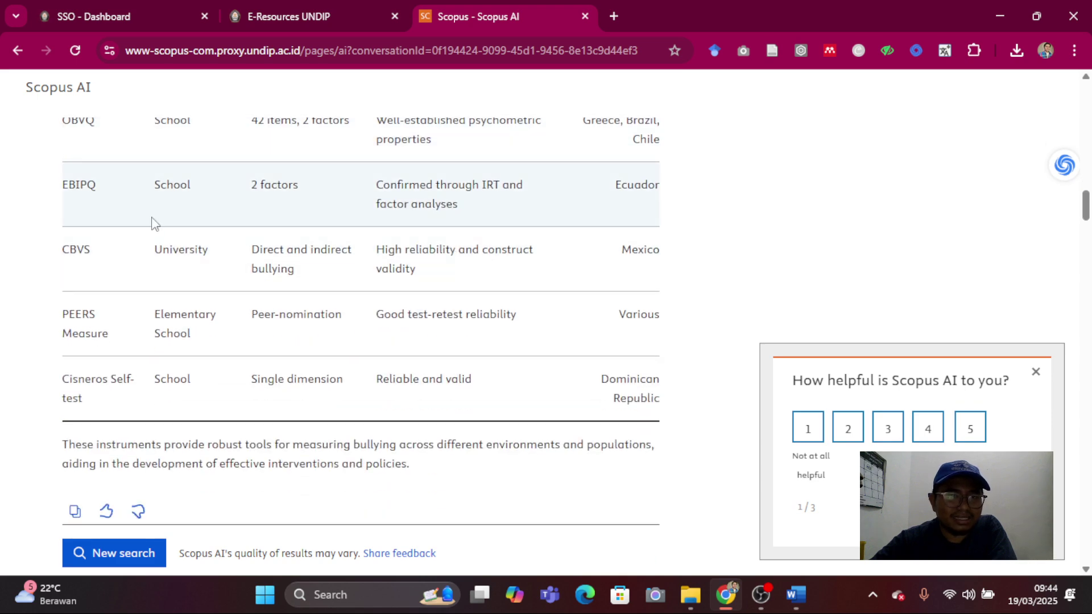
{"action": "scroll", "coordinate": [154, 221], "scroll_direction": "up", "scroll_amount": 4}
{"action": "left_click_drag", "start_coordinate": [58, 263], "coordinate": [666, 410]}
{"action": "scroll", "coordinate": [630, 434], "scroll_direction": "down", "scroll_amount": 4}
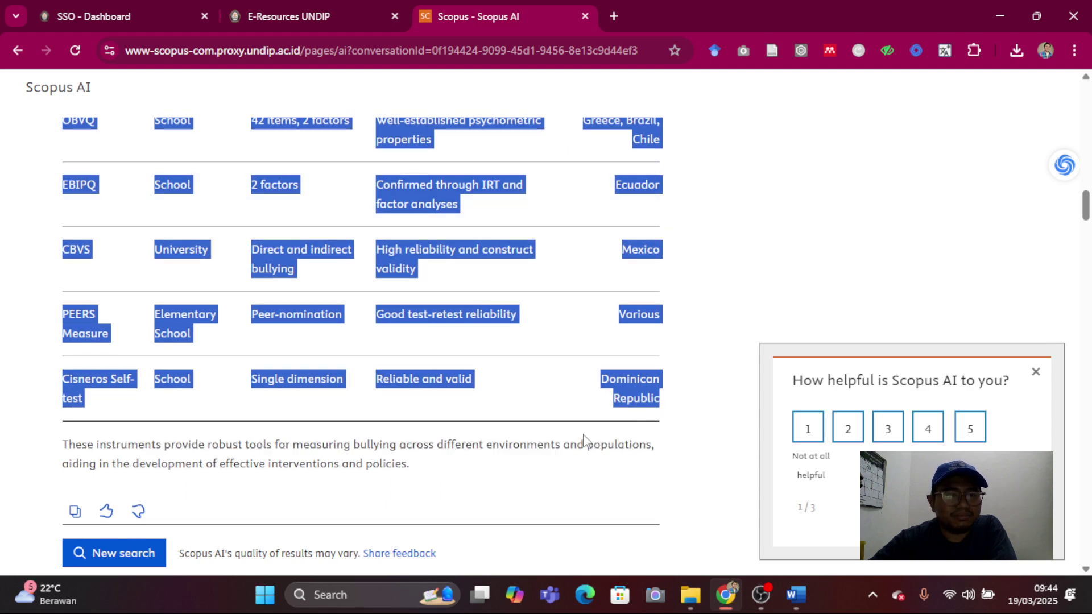
{"action": "left_click", "coordinate": [784, 277]}
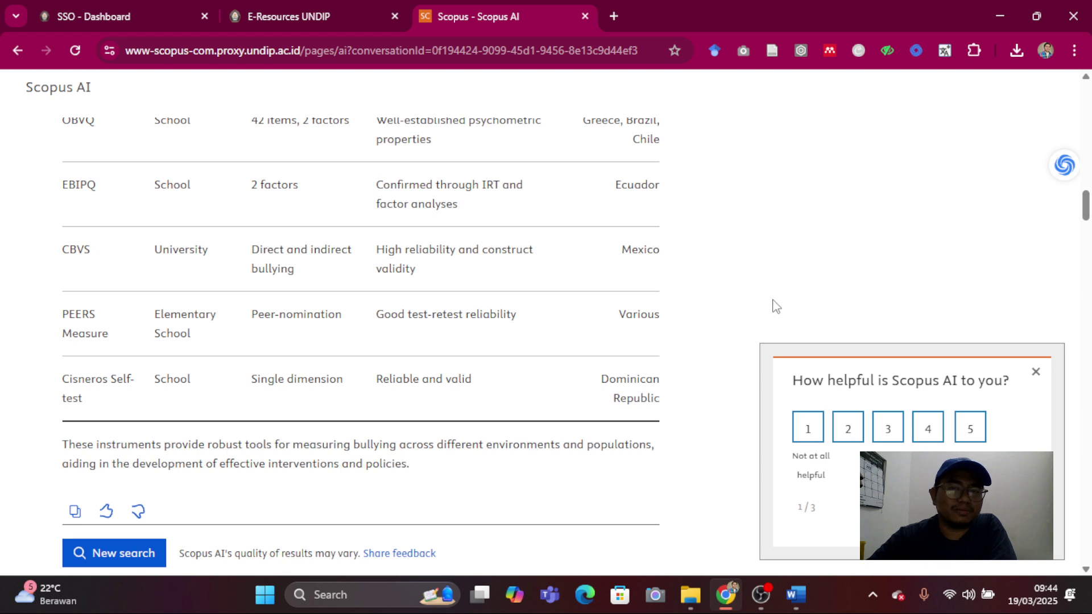